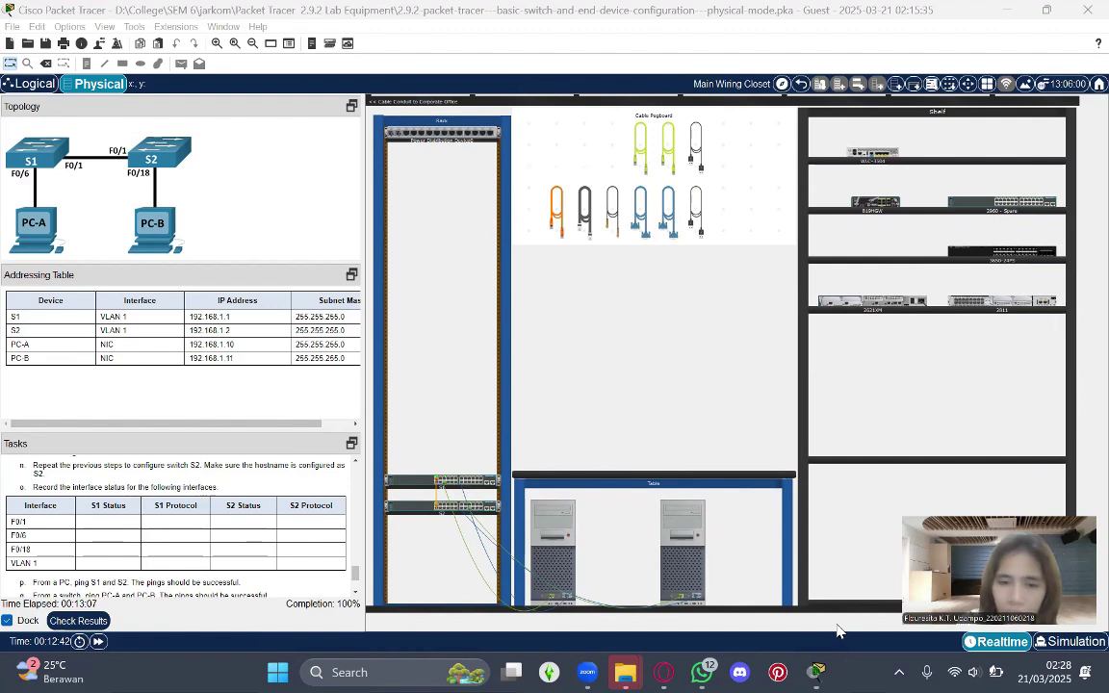
# Review the lab objectives and the Part 1 instructions for setting up the network topology
pyautogui.scroll(5, 284, 502)
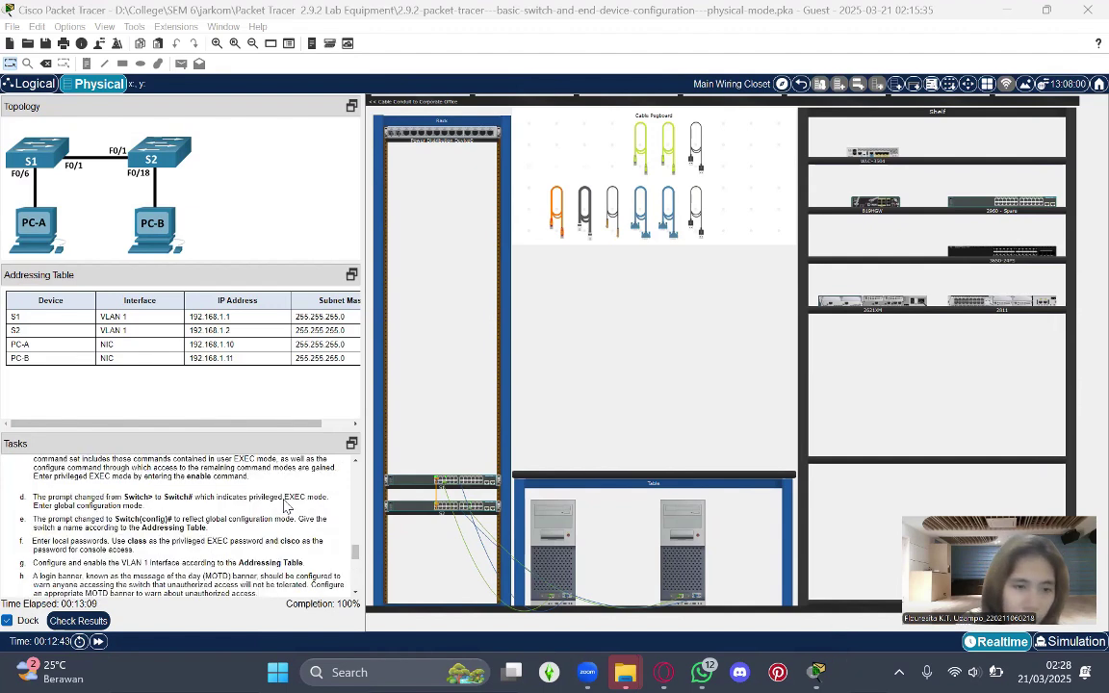
pyautogui.scroll(10, 284, 506)
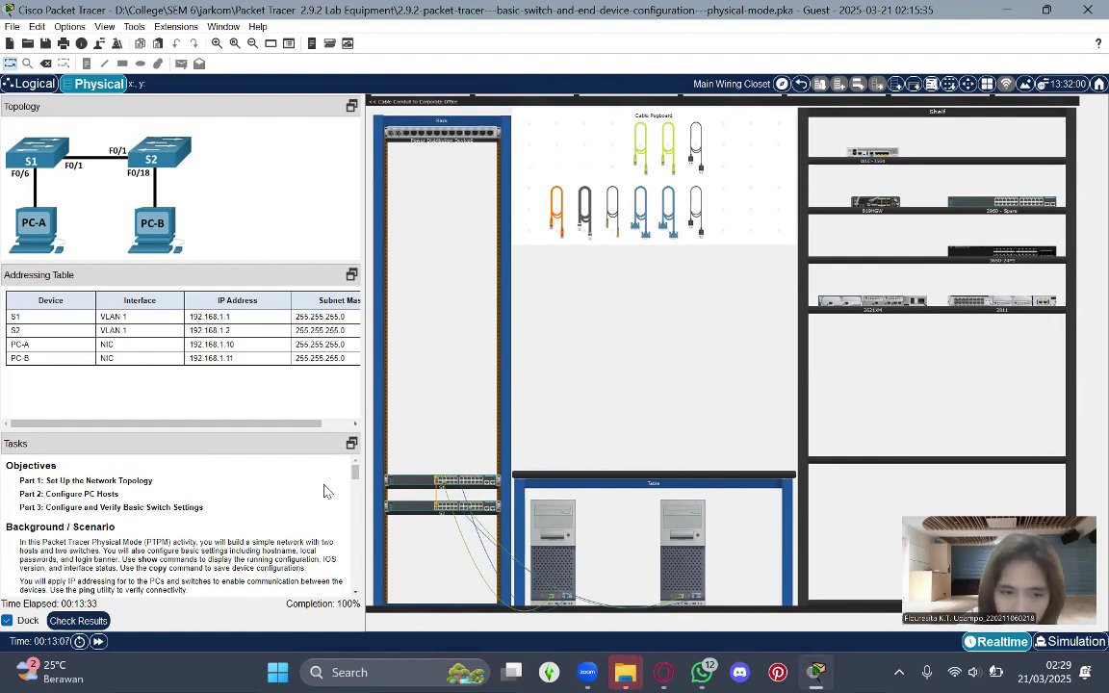
pyautogui.scroll(-3, 325, 491)
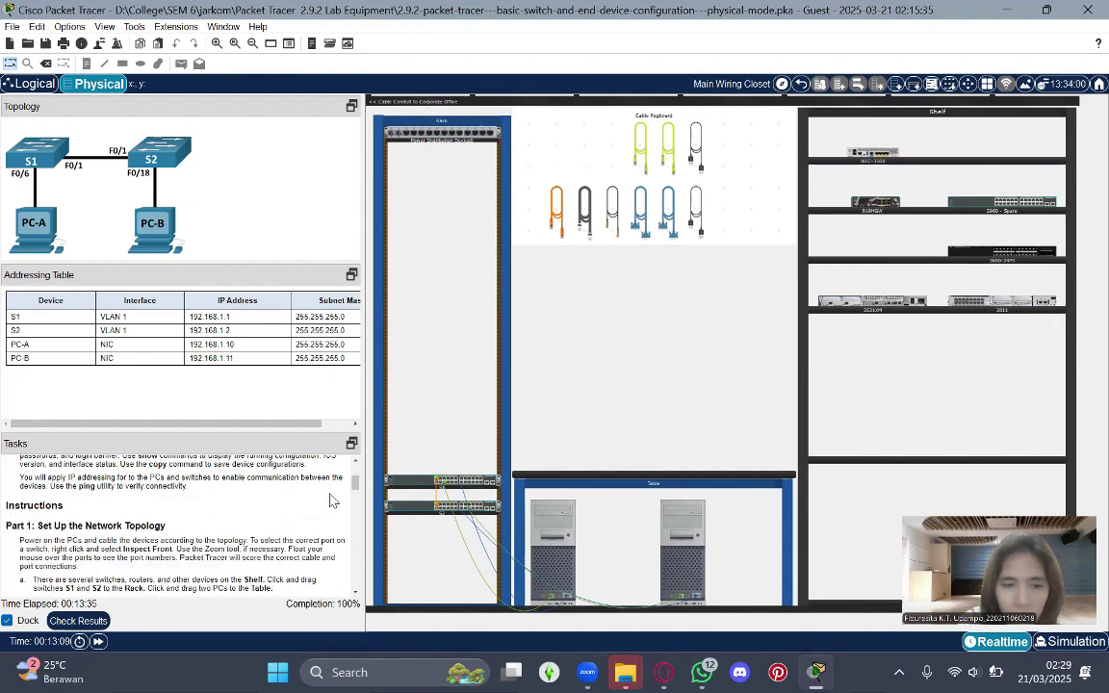
pyautogui.scroll(-1, 329, 501)
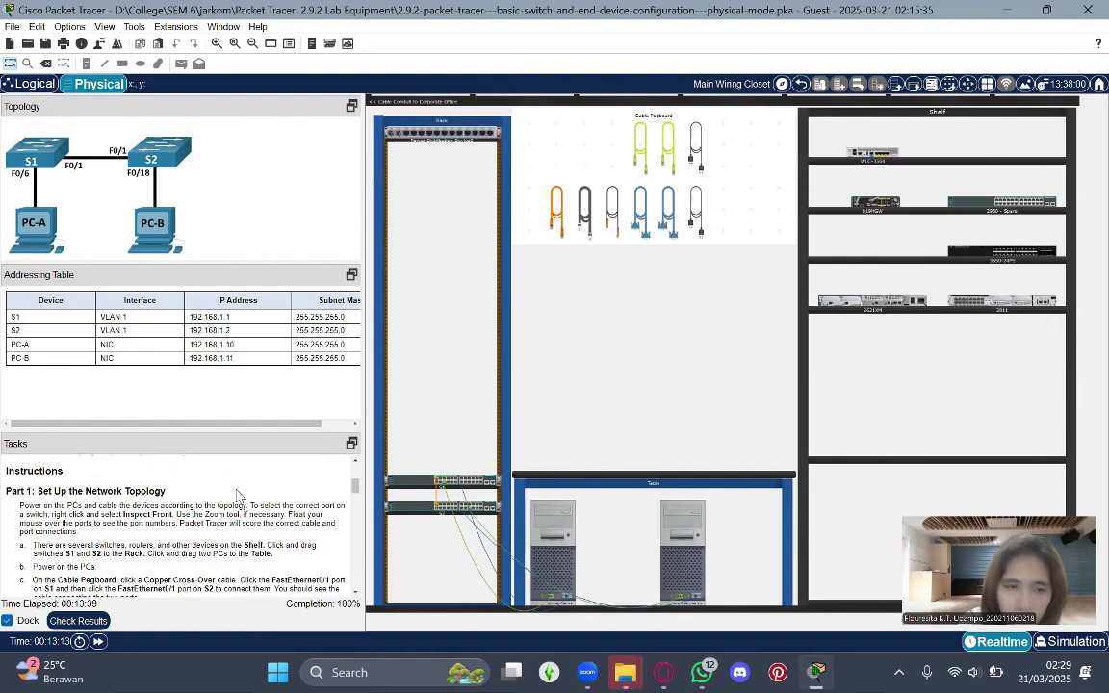
pyautogui.scroll(-1, 231, 493)
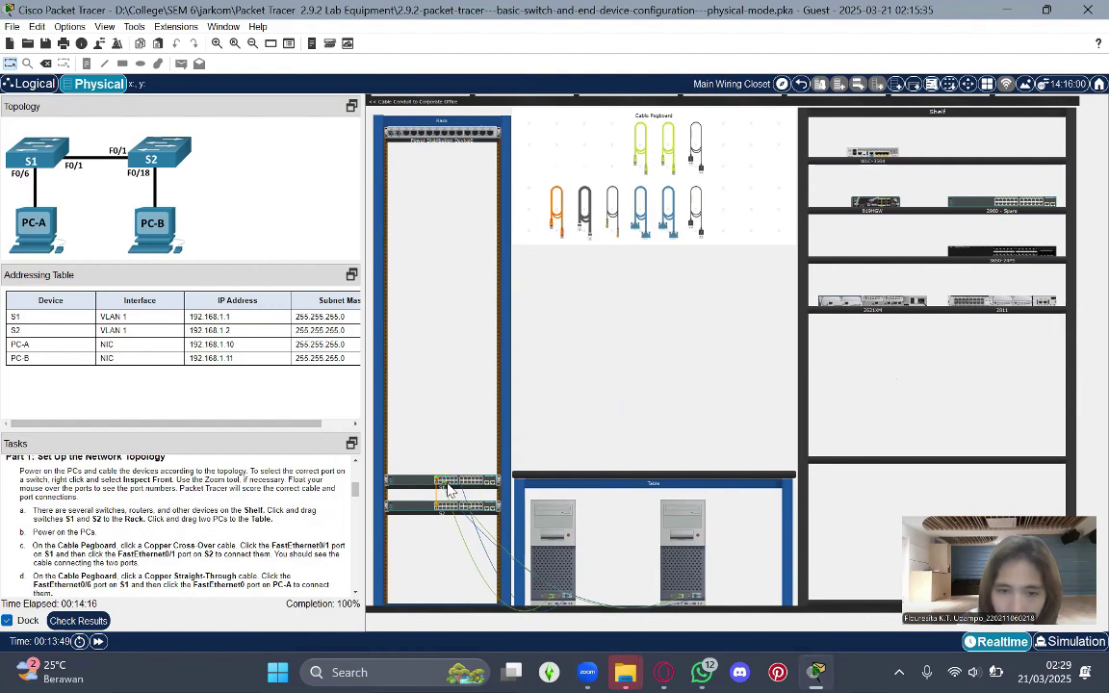
# Inspect the cross-over cable between the FastEthernet0/1 ports of switches S1 and S2 in the rack
pyautogui.scroll(3, 463, 454)
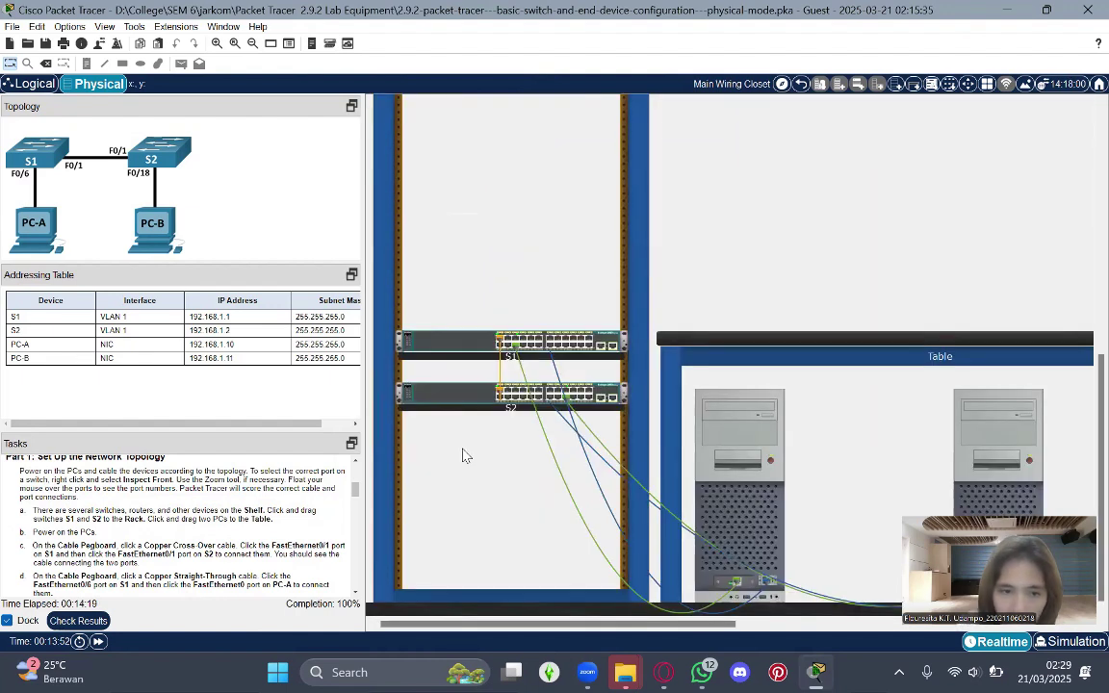
pyautogui.moveTo(500, 344)
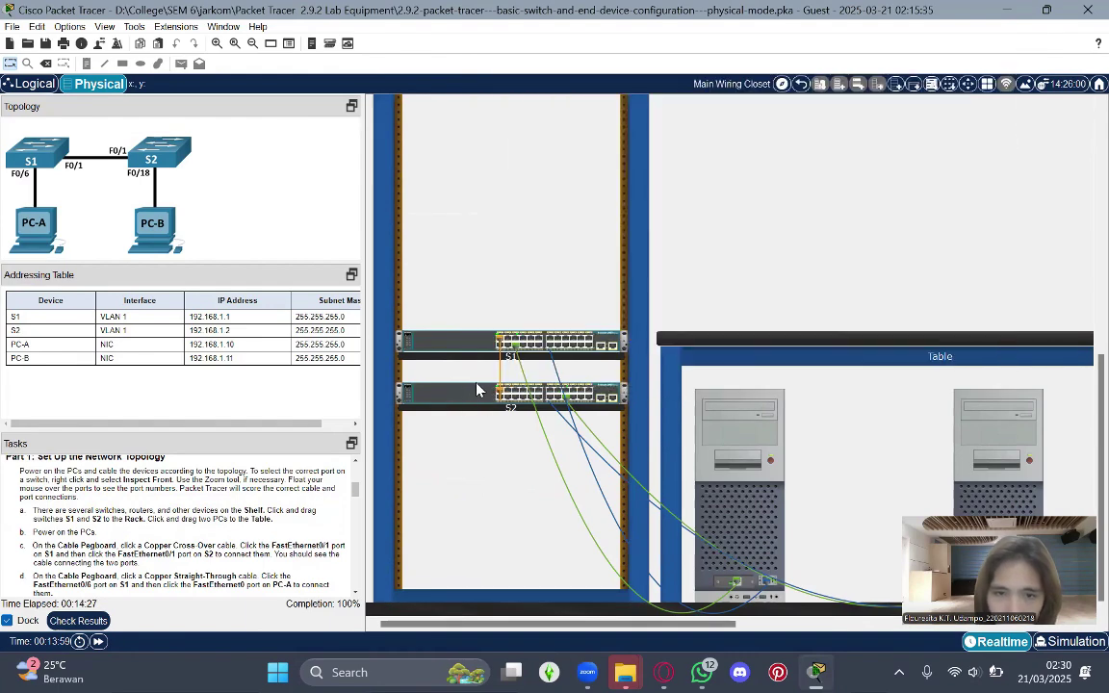
pyautogui.moveTo(501, 397)
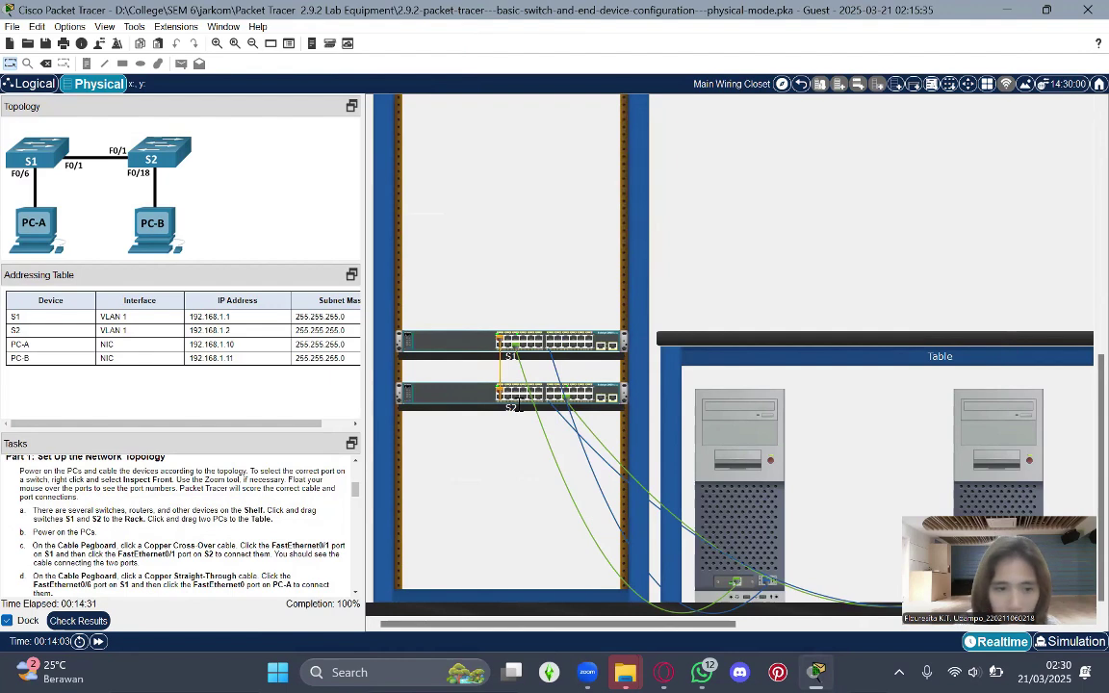
pyautogui.scroll(-3, 517, 406)
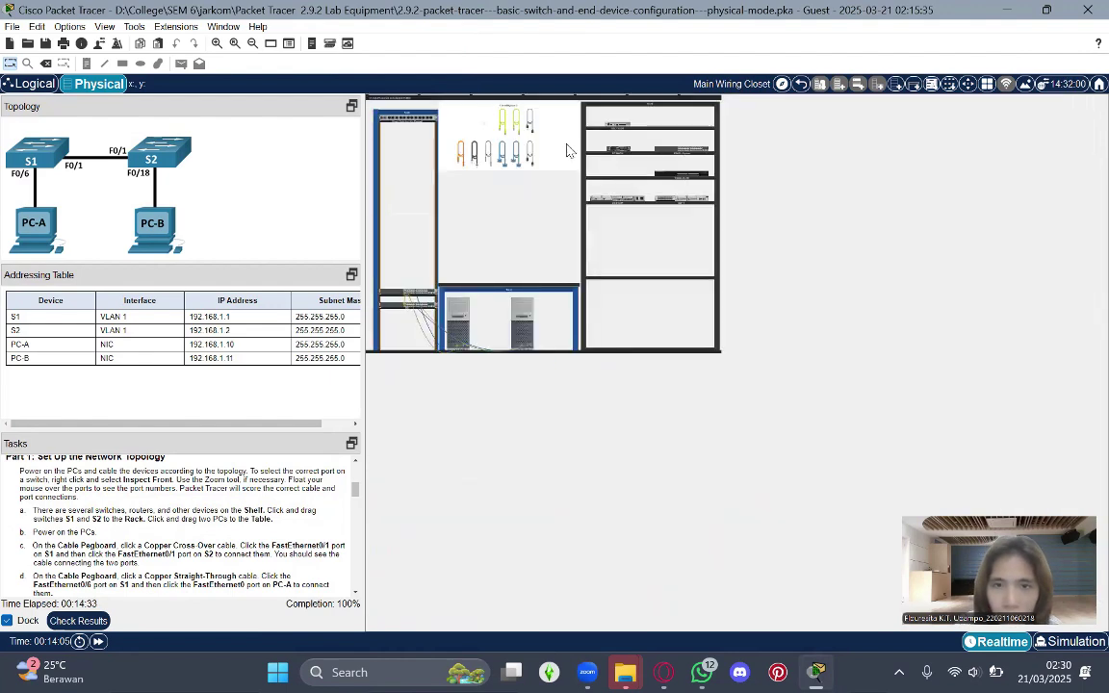
# Examine the cables on the Cable Pegboard and identify the Copper Straight-Through type
pyautogui.click(528, 121)
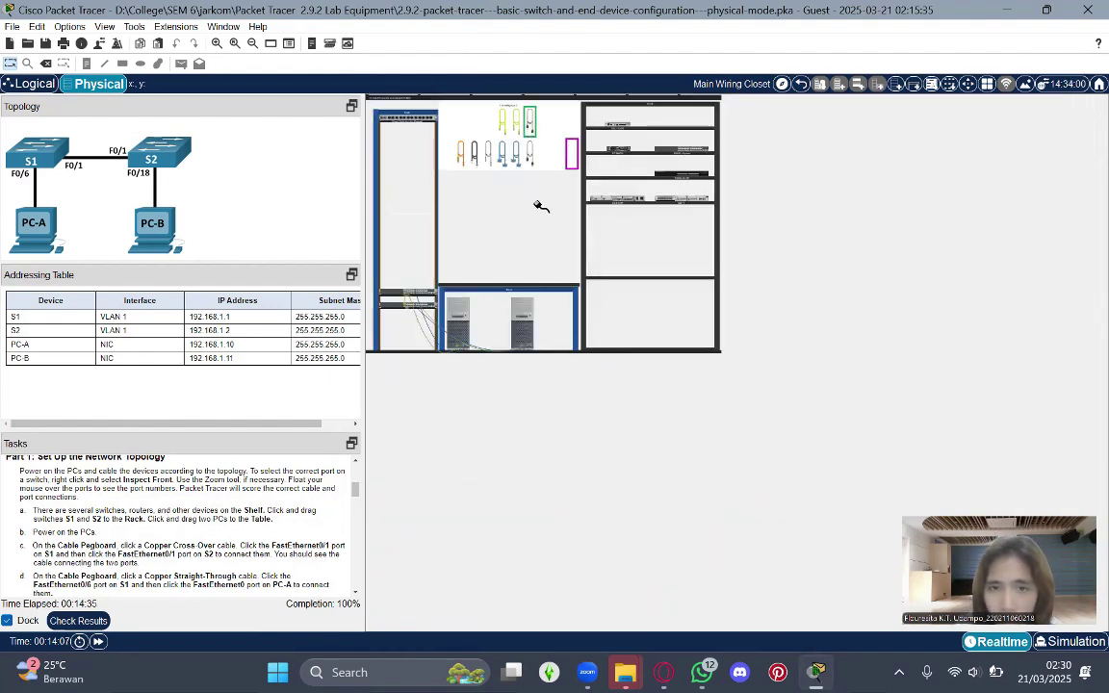
pyautogui.scroll(3, 539, 205)
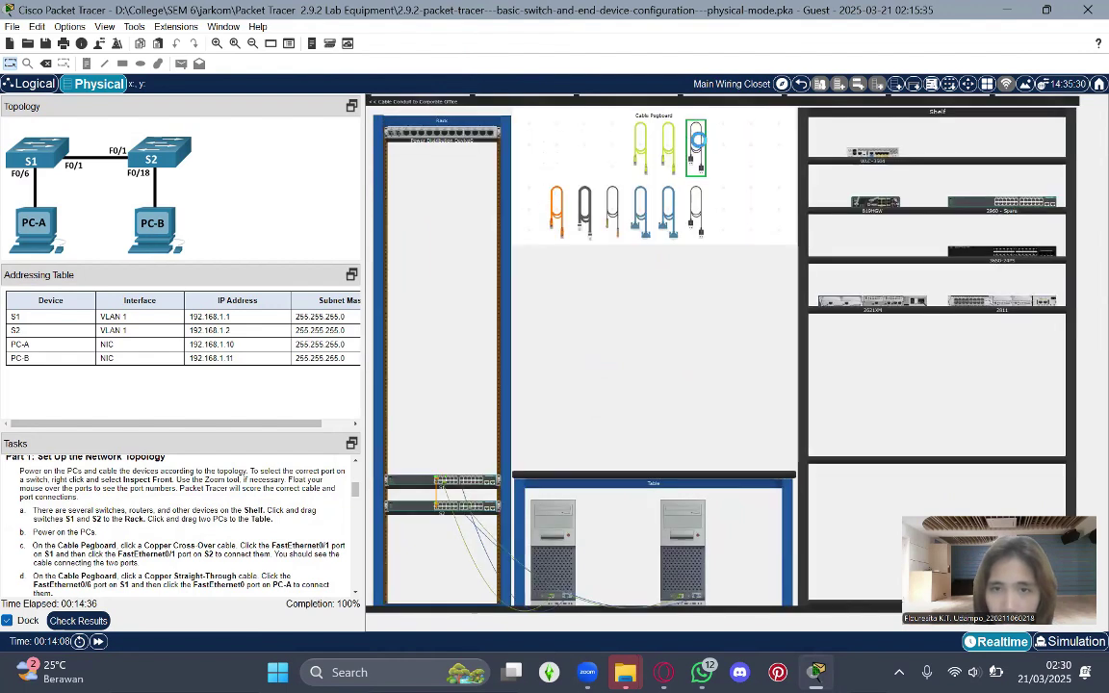
pyautogui.scroll(3, 697, 143)
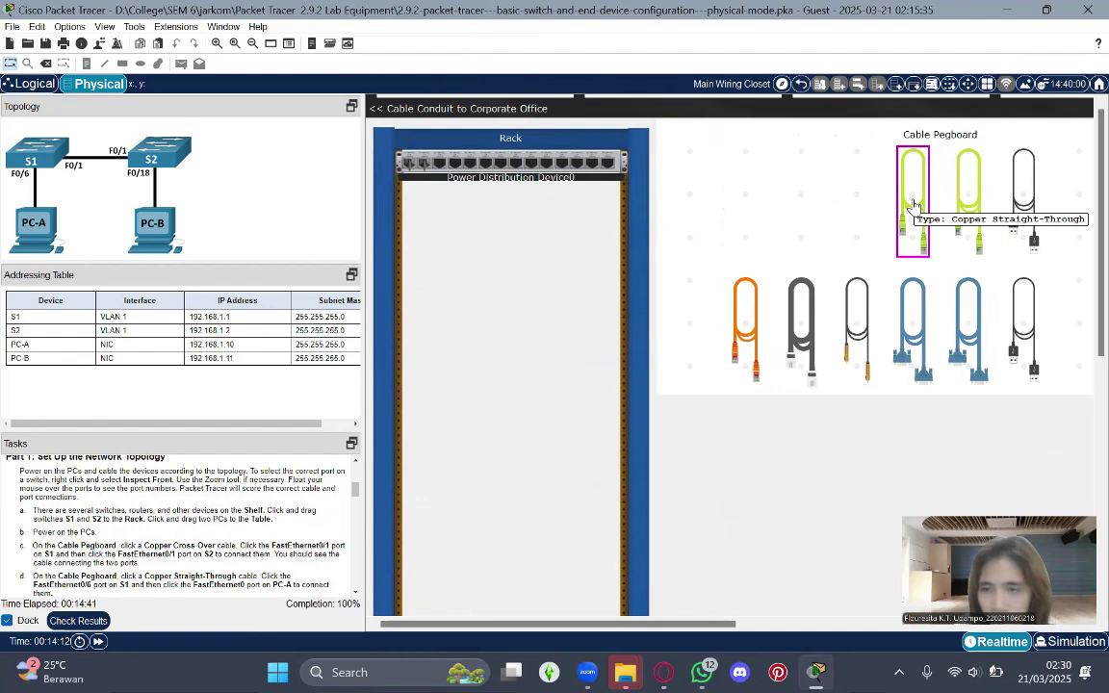
# Inspect PC-A's power button and the straight-through cable linking its FastEthernet0 port to S1
pyautogui.scroll(-5, 607, 500)
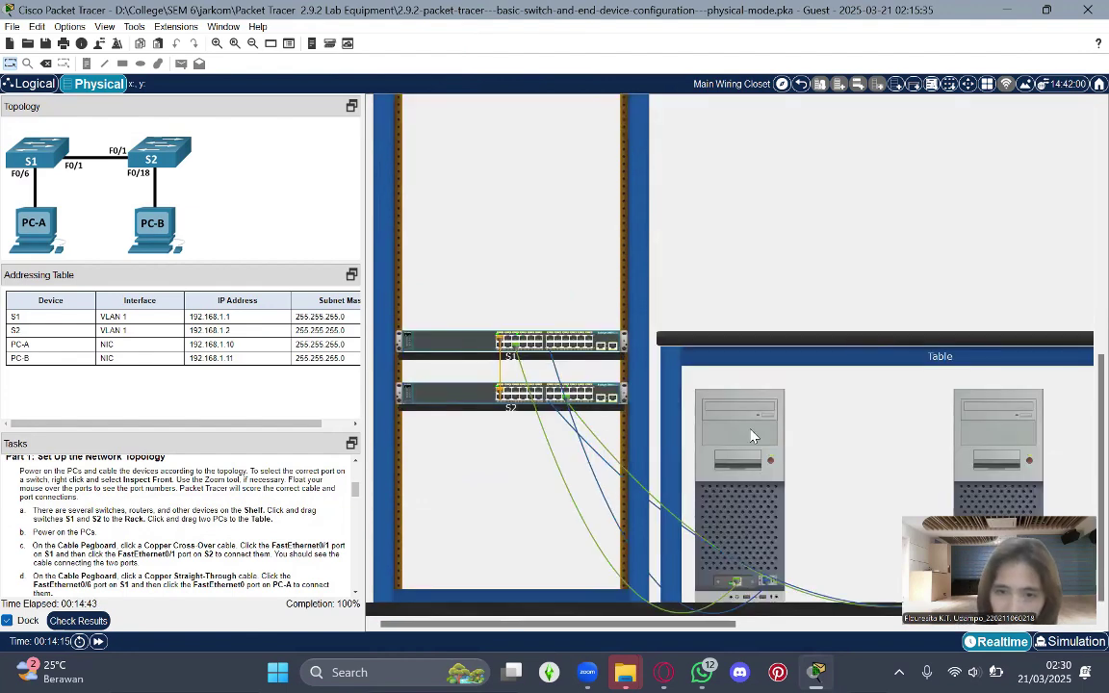
pyautogui.hscroll(4, 607, 500)
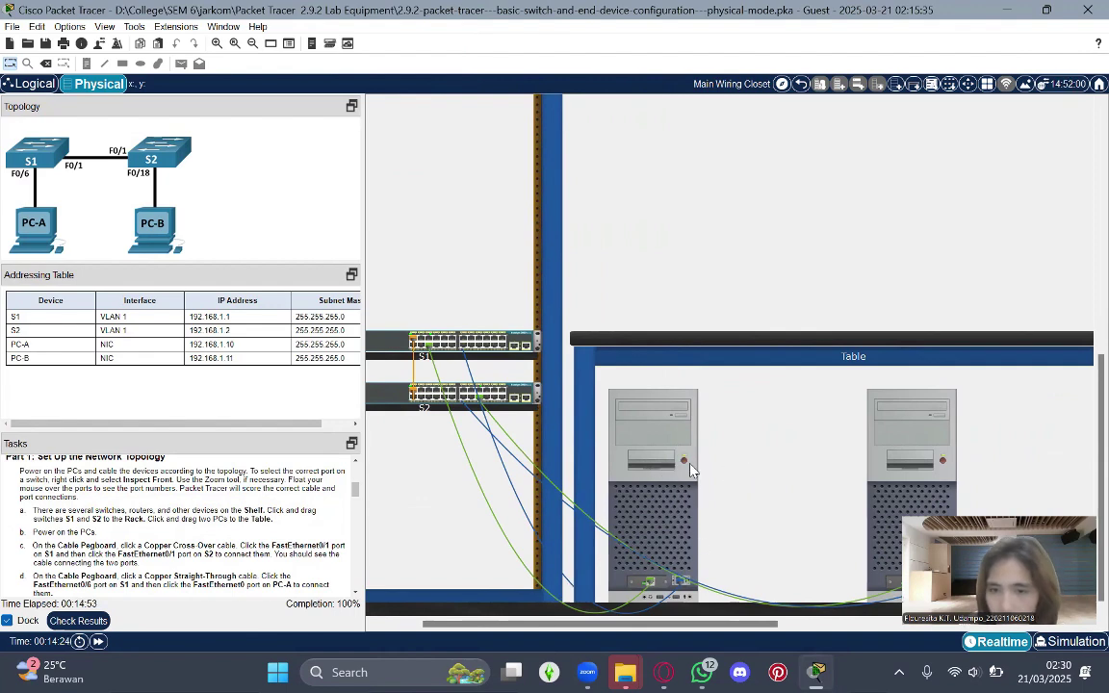
pyautogui.moveTo(673, 473)
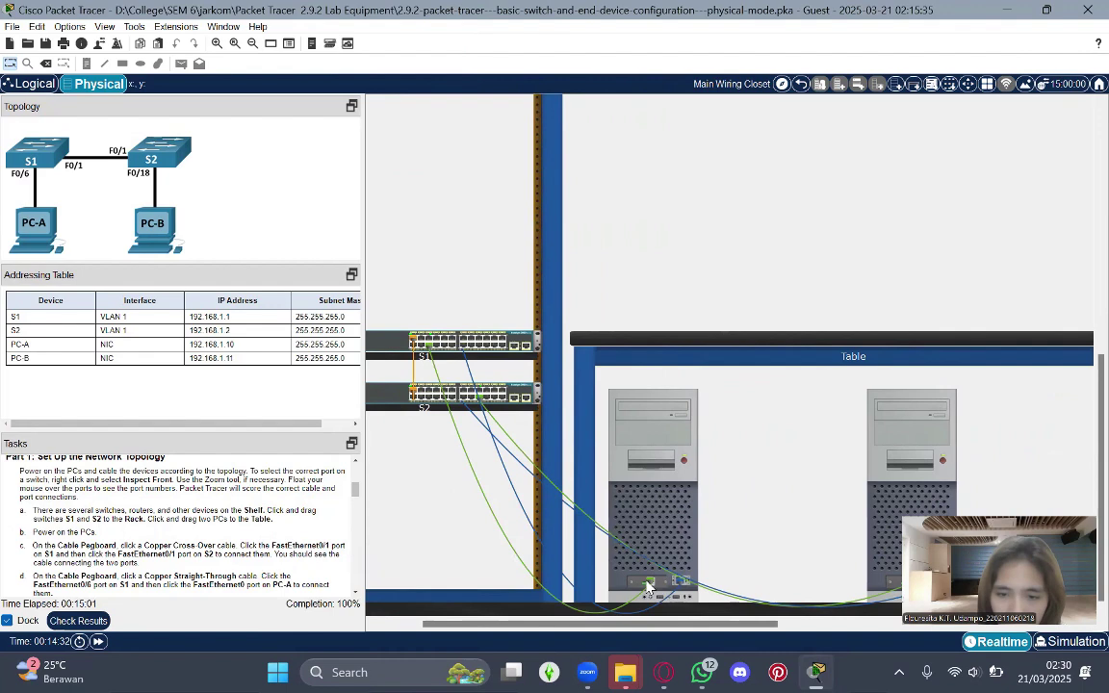
pyautogui.moveTo(642, 583)
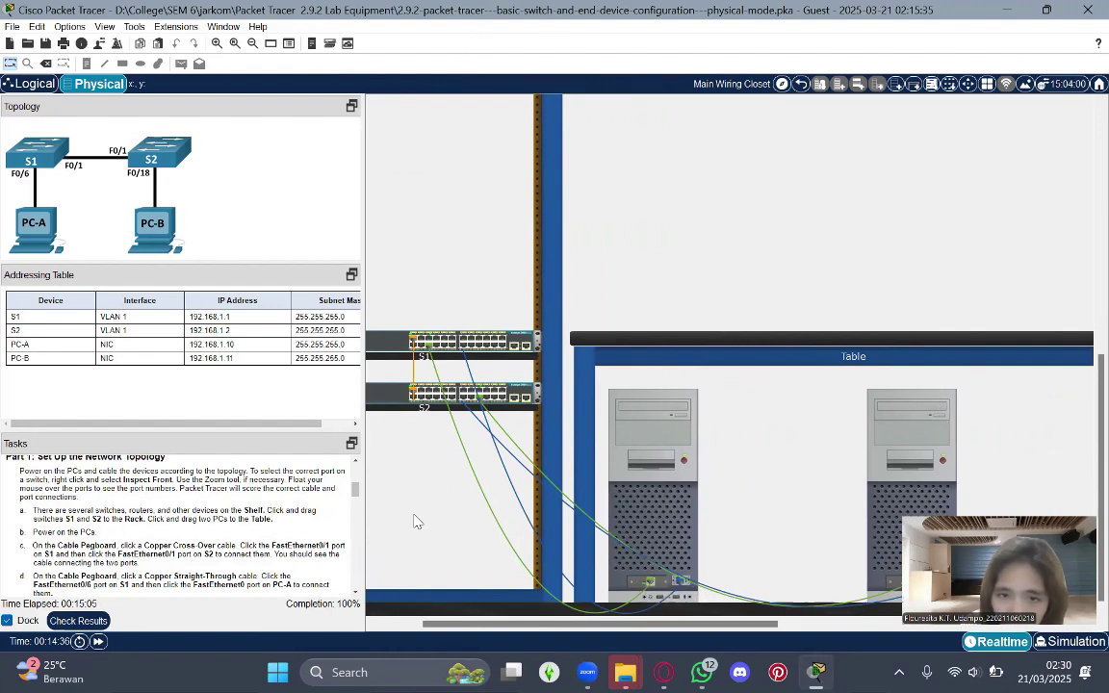
pyautogui.moveTo(431, 354)
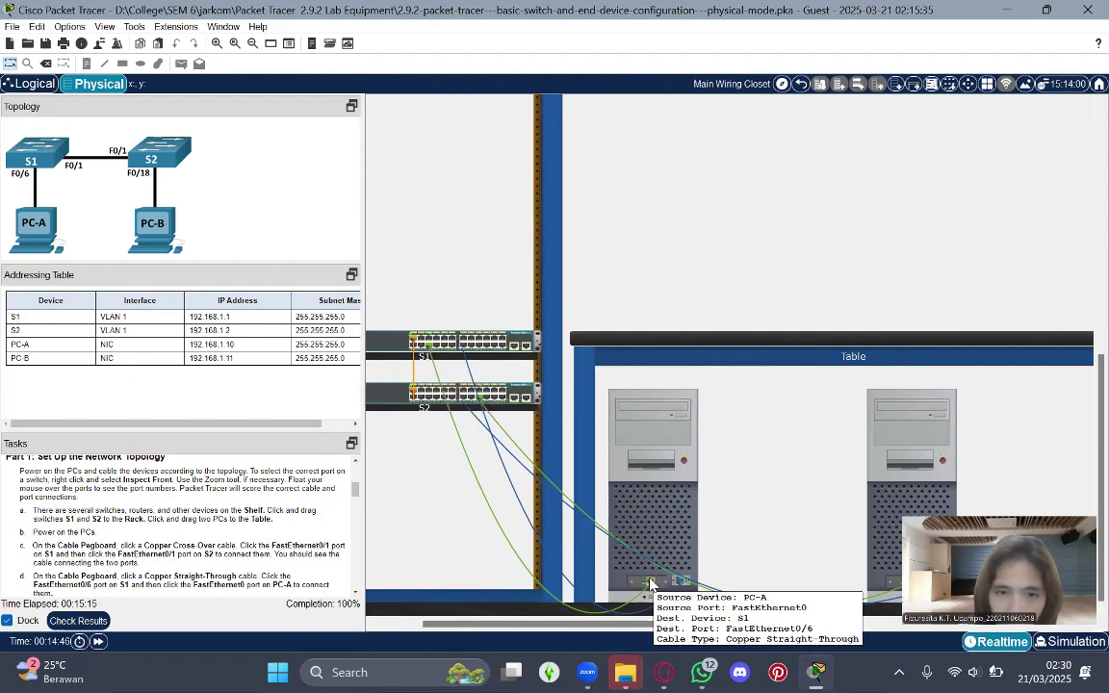
# Inspect the straight-through cable between S2's FastEthernet0/18 port and PC-B's FastEthernet0 port
pyautogui.hscroll(3, 651, 584)
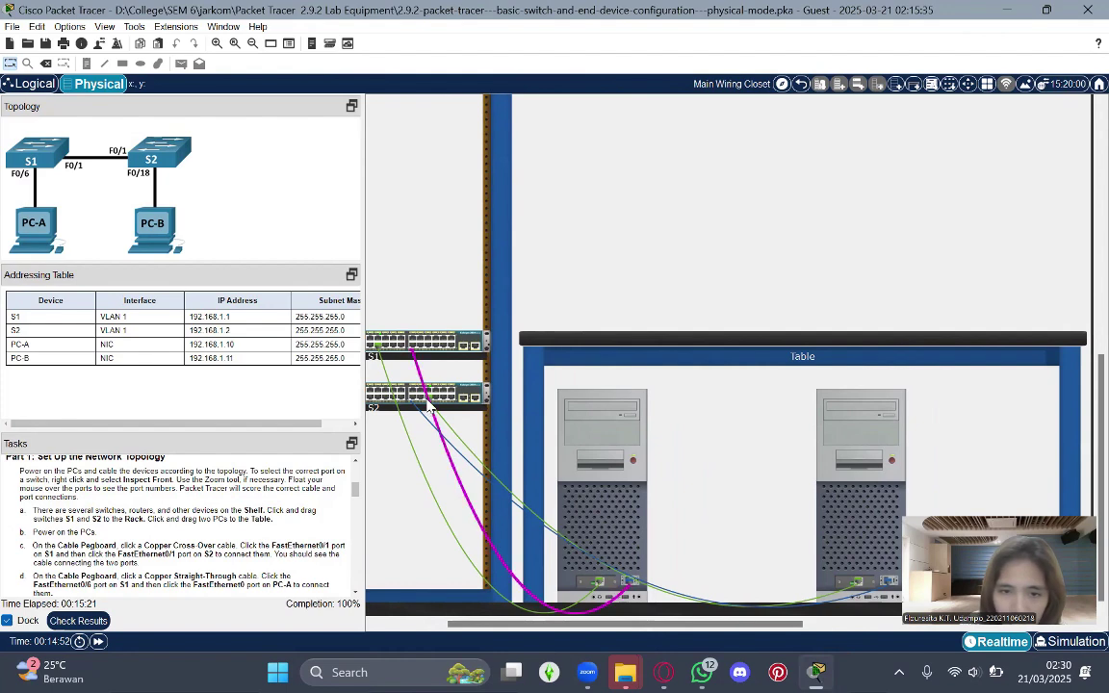
pyautogui.moveTo(432, 405)
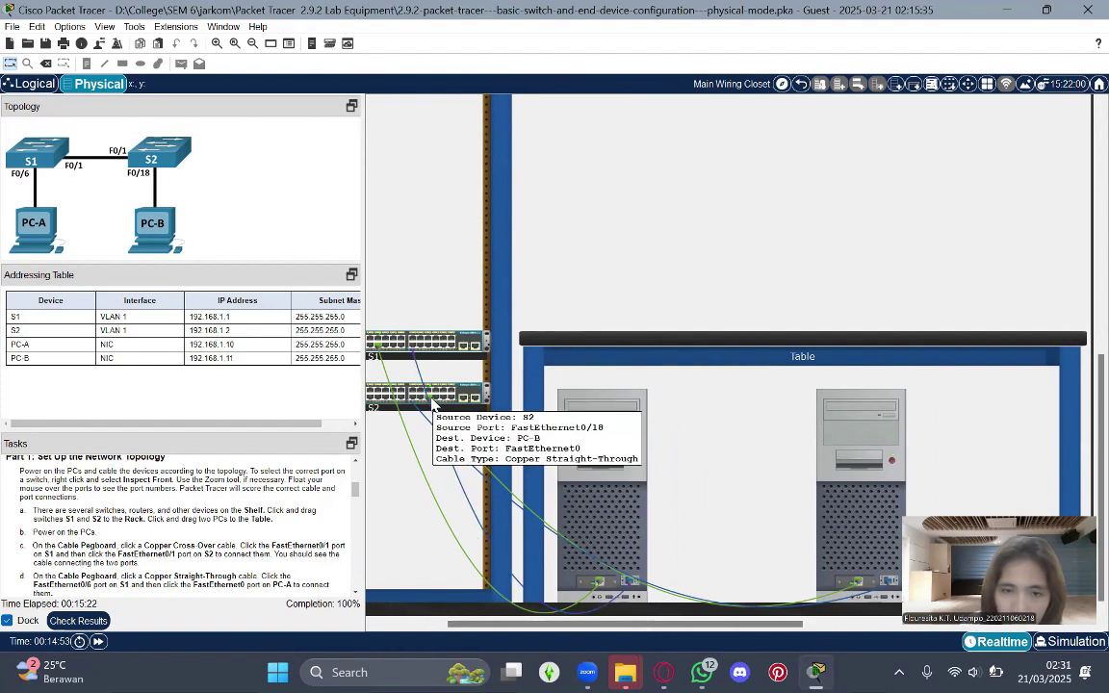
pyautogui.hscroll(1, 625, 481)
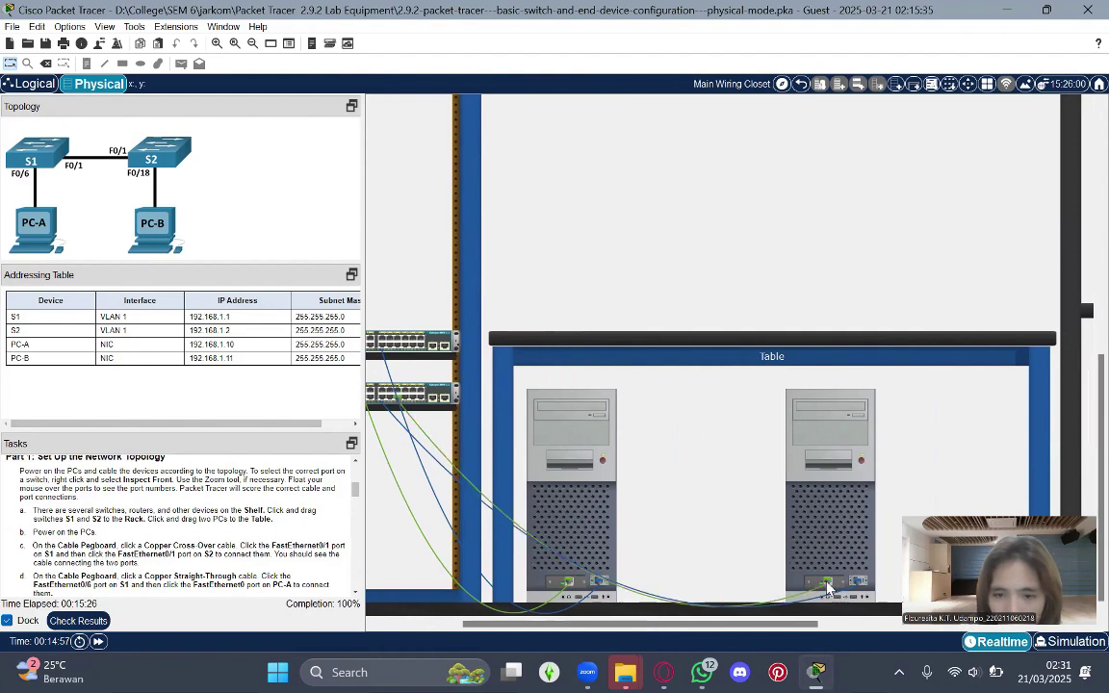
pyautogui.moveTo(827, 578)
pyautogui.moveTo(703, 500)
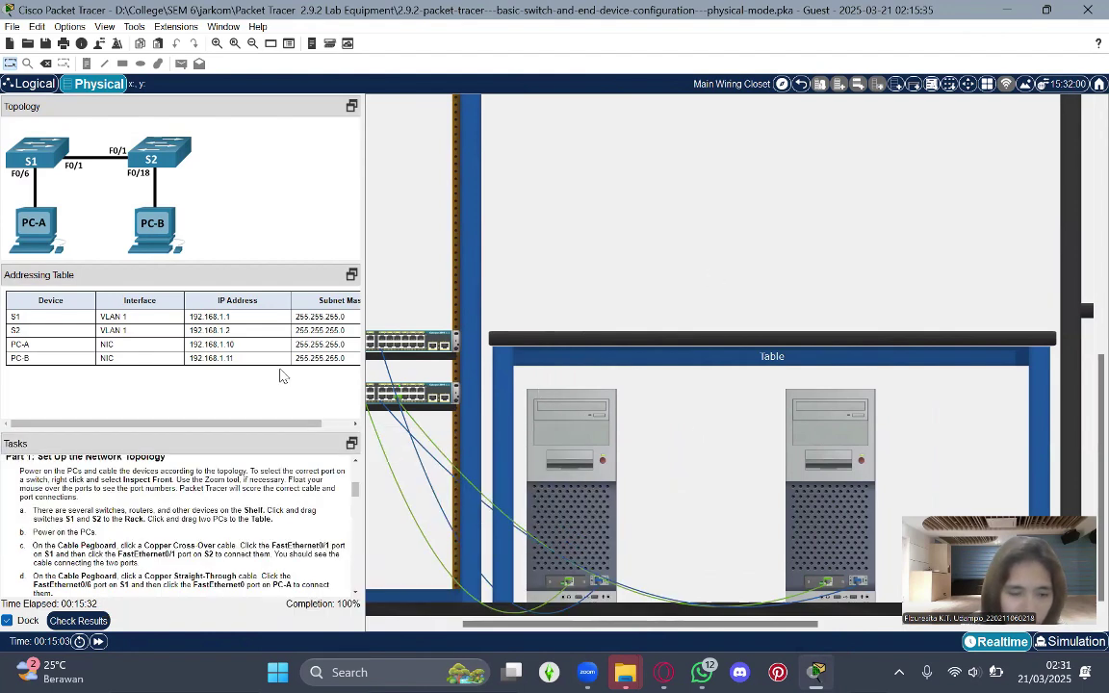
# Read the Part 2 instructions and check PC-A's static IP configuration against the addressing table
pyautogui.scroll(-3, 130, 534)
pyautogui.scroll(-3, 130, 534)
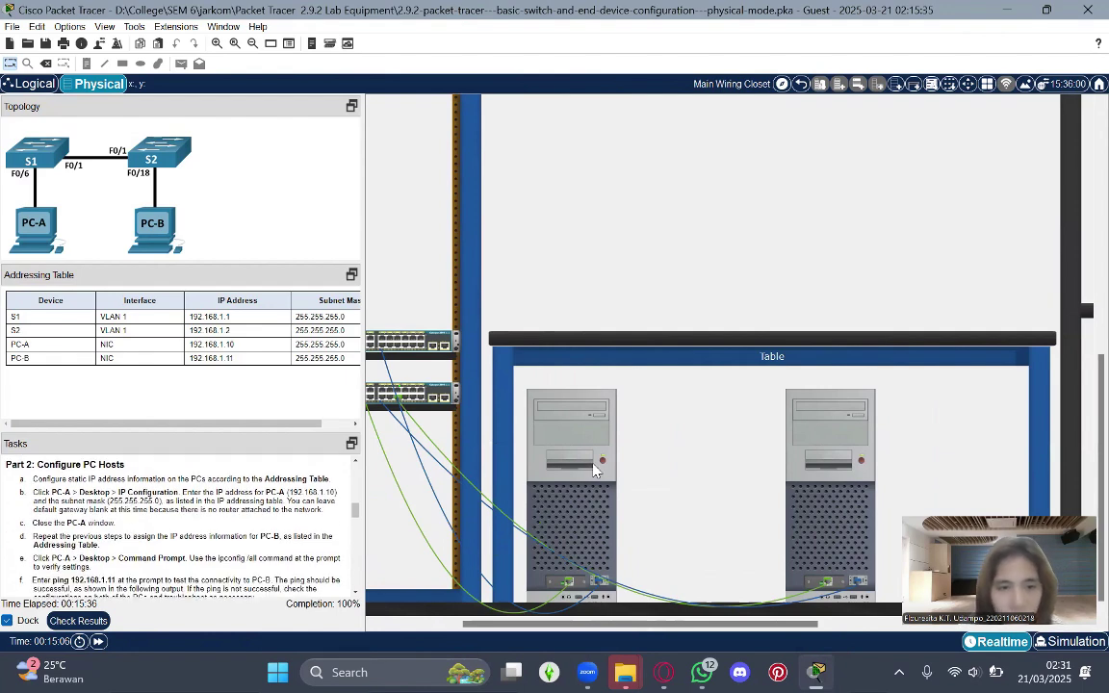
pyautogui.moveTo(570, 464)
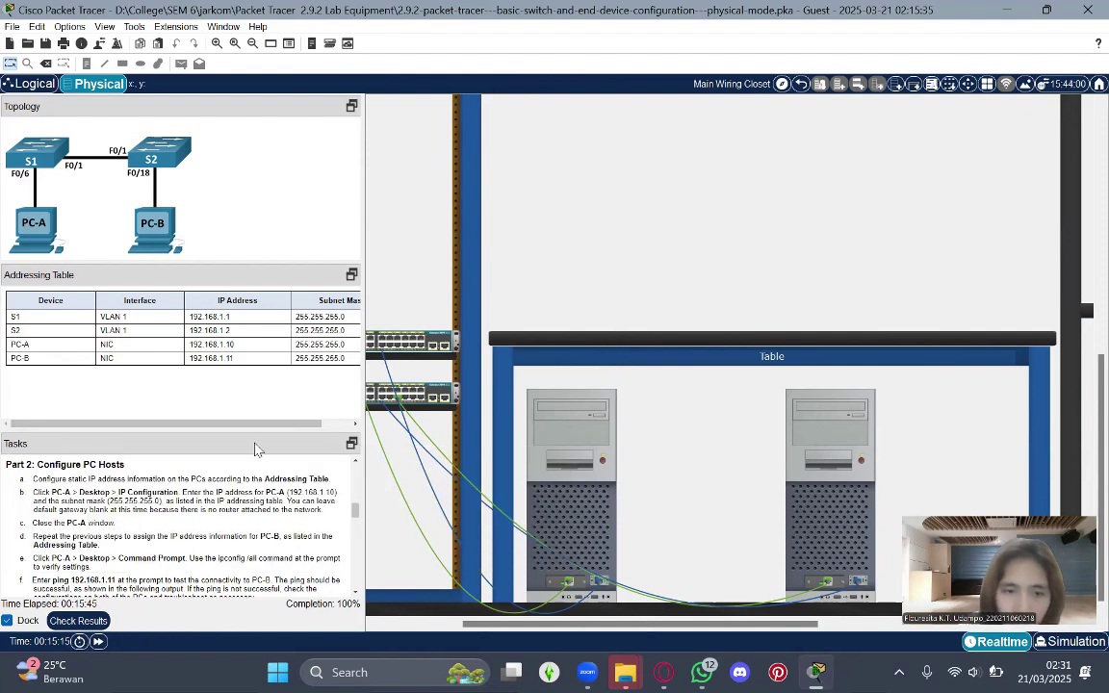
pyautogui.click(584, 445)
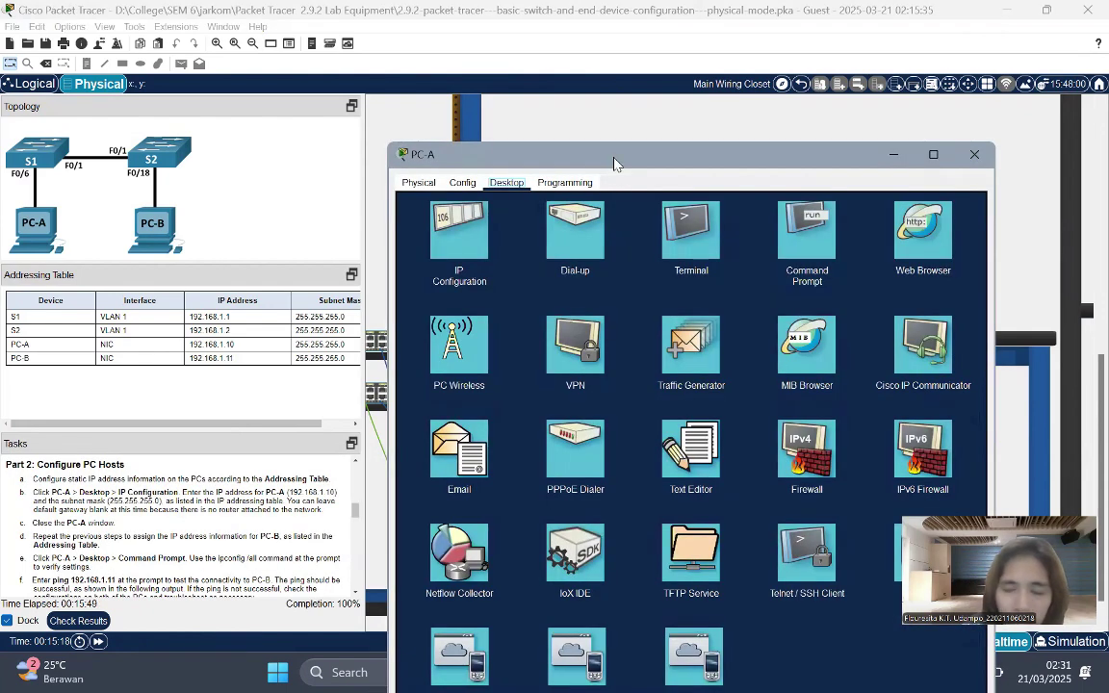
pyautogui.moveTo(614, 163); pyautogui.dragTo(598, 50)
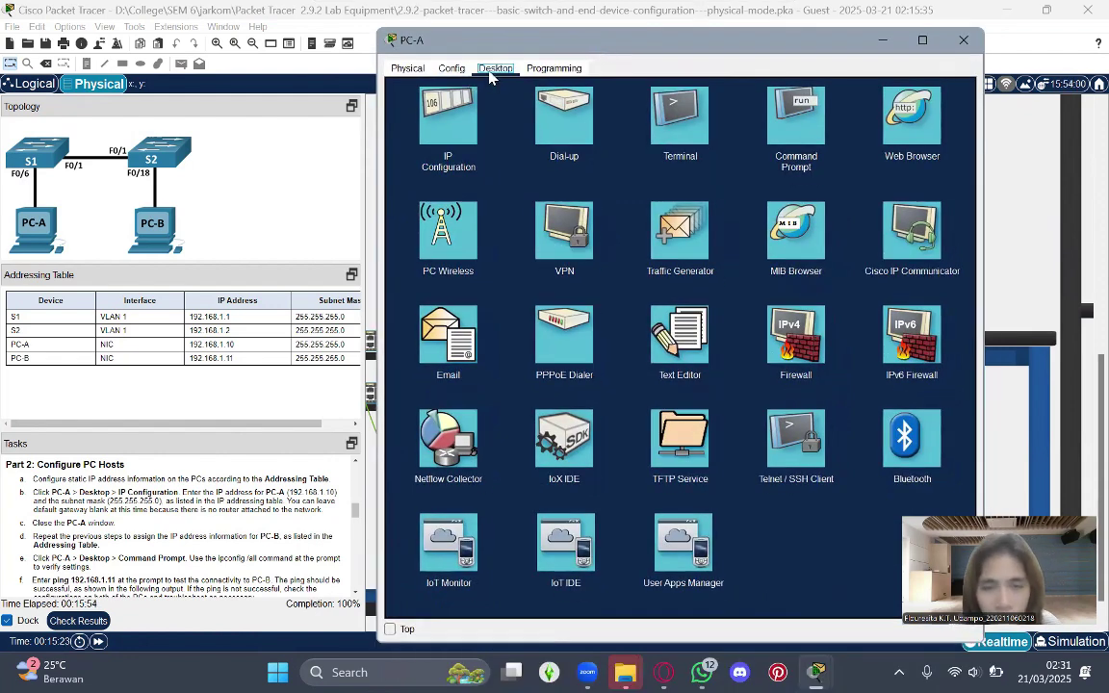
pyautogui.click(425, 97)
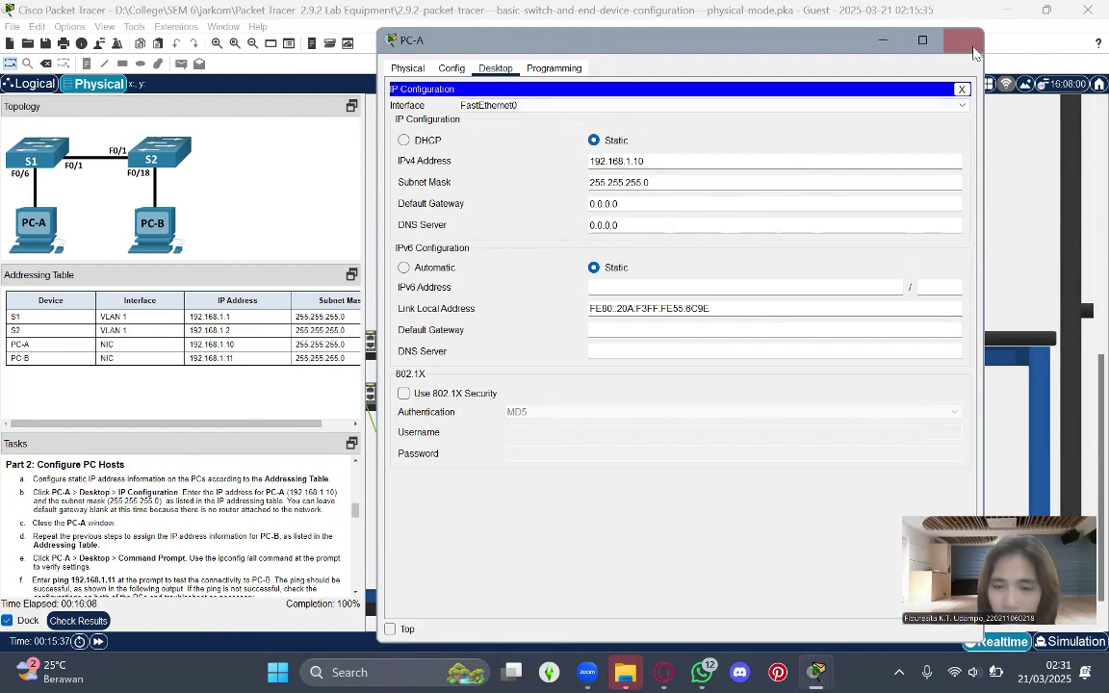
pyautogui.click(881, 41)
# Check PC-B's static IP configuration against the addressing table, and close its window
pyautogui.click(815, 418)
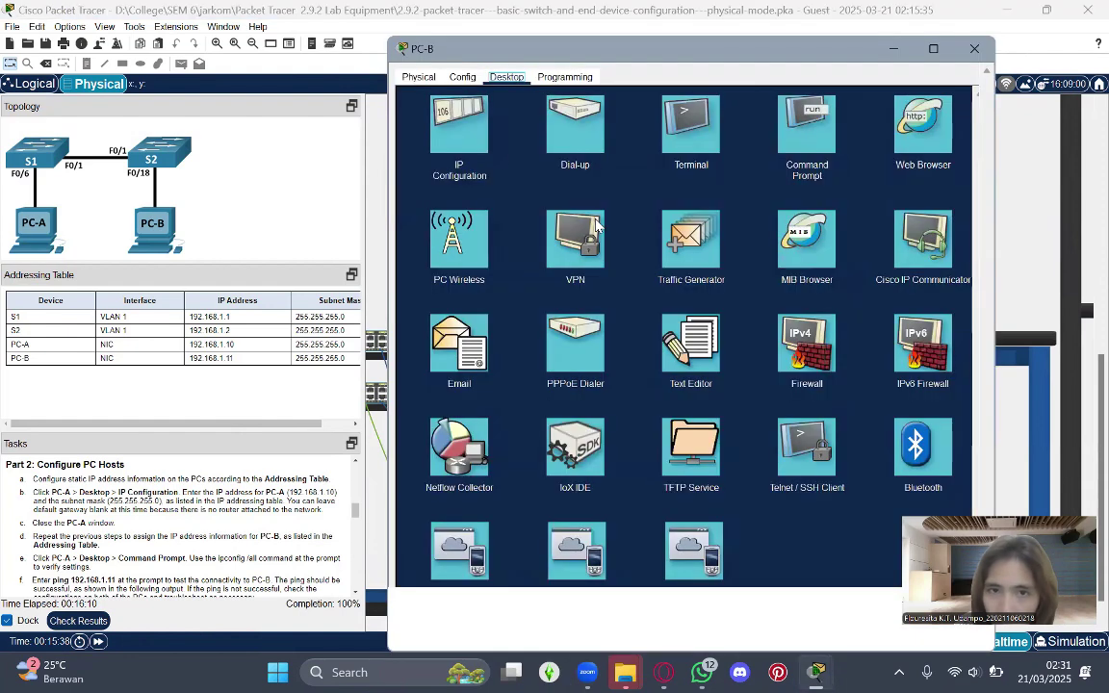
pyautogui.click(443, 120)
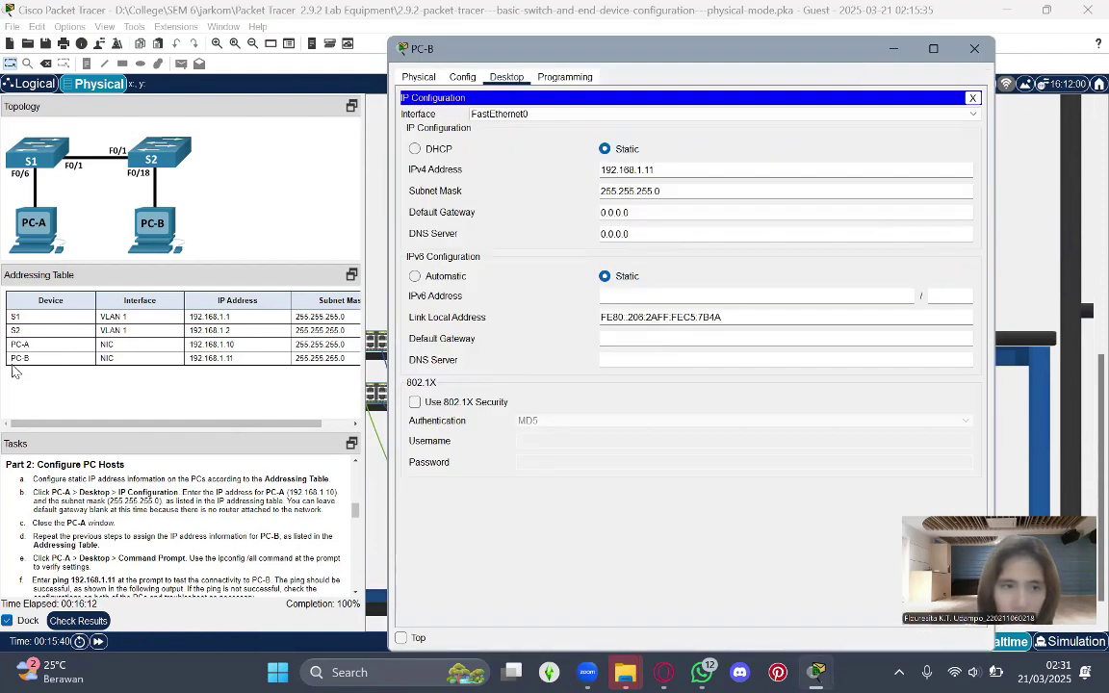
pyautogui.click(978, 47)
# Review the ipconfig /all output and the ping to 192.168.1.11 in PC-A's Command Prompt, and close its window
pyautogui.scroll(-1, 258, 512)
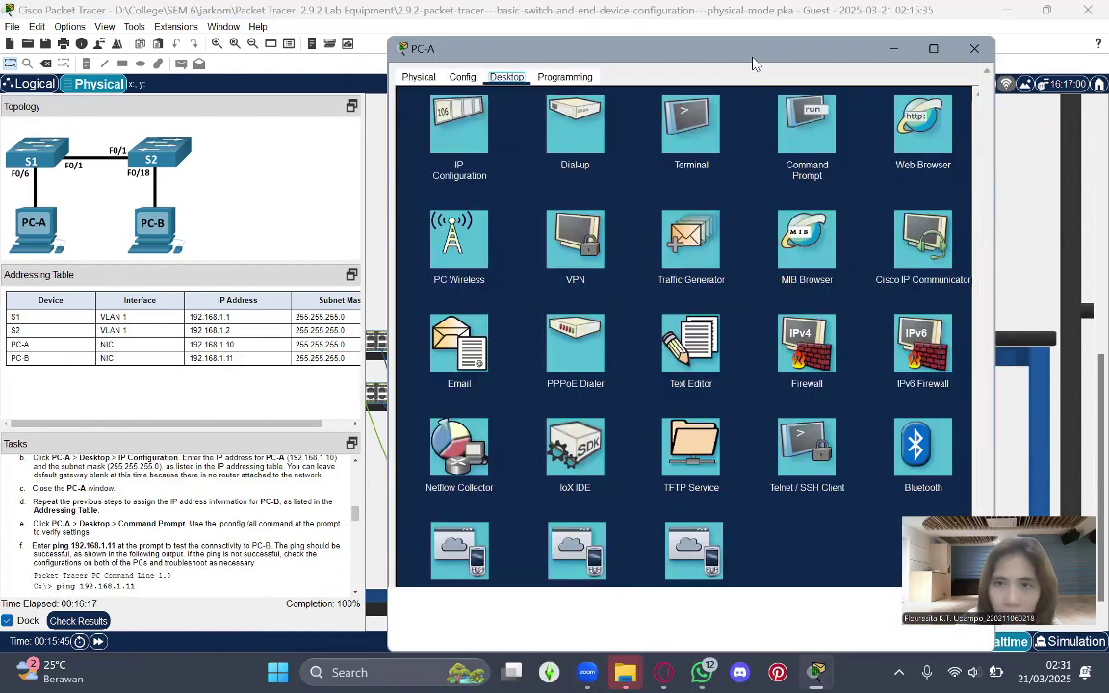
pyautogui.moveTo(677, 47); pyautogui.dragTo(647, 39)
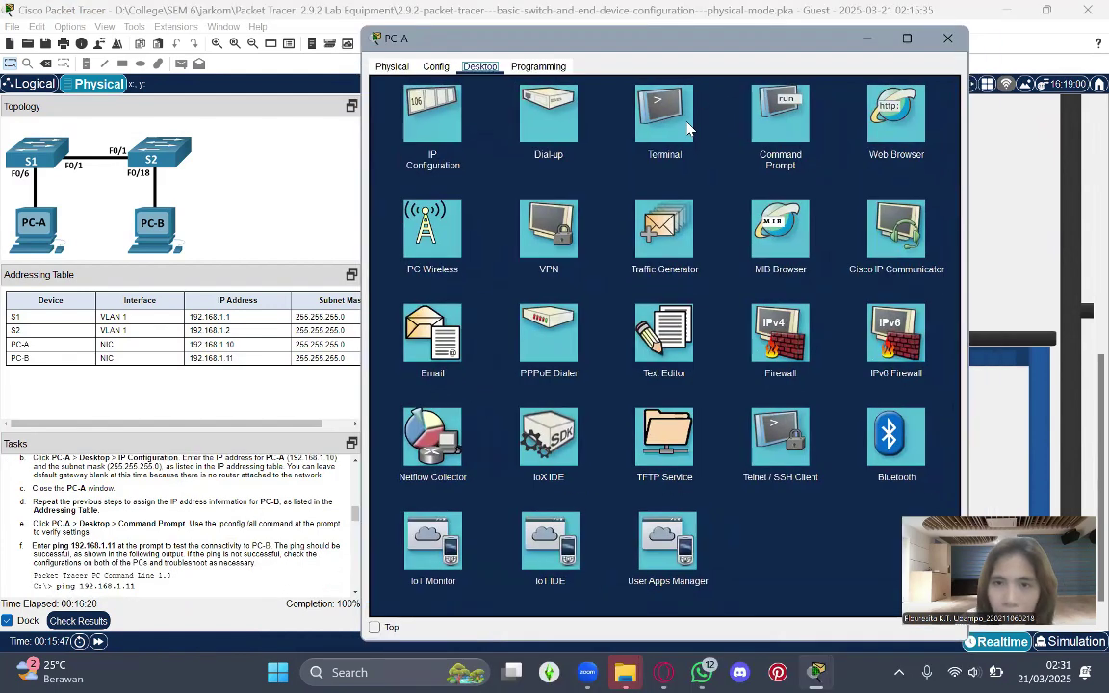
pyautogui.click(776, 114)
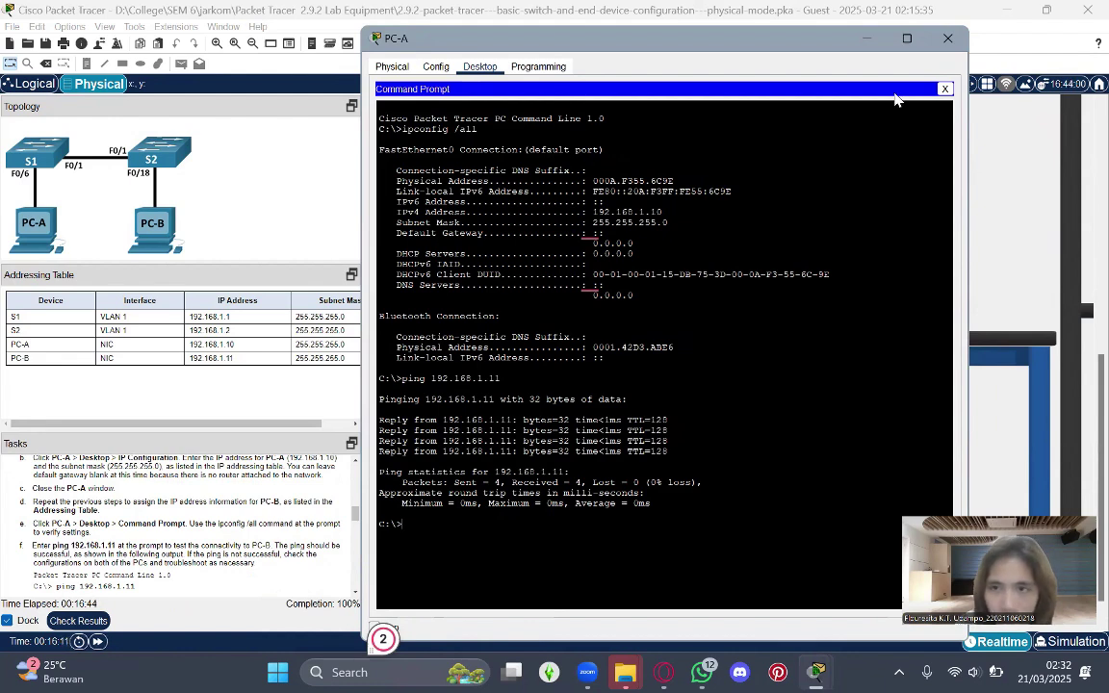
pyautogui.click(947, 40)
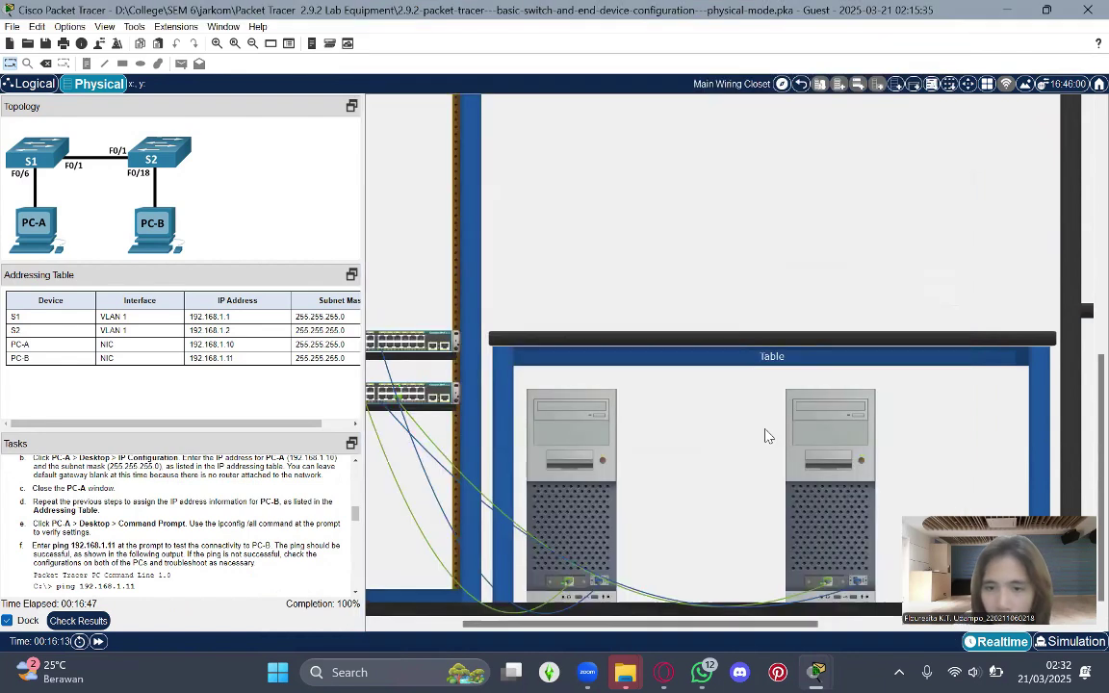
# Review the ipconfig /all output and the ping to 192.168.1.10 in PC-B's Command Prompt, close it, and continue reading the instructions
pyautogui.click(726, 390)
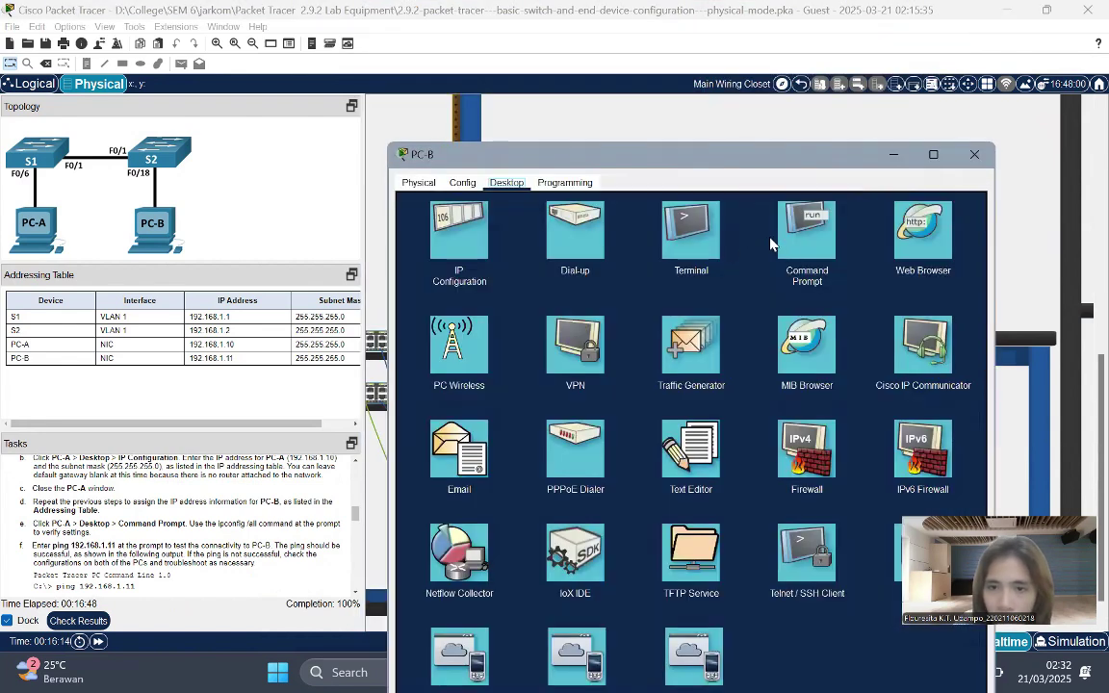
pyautogui.click(807, 222)
pyautogui.moveTo(689, 164); pyautogui.dragTo(622, 76)
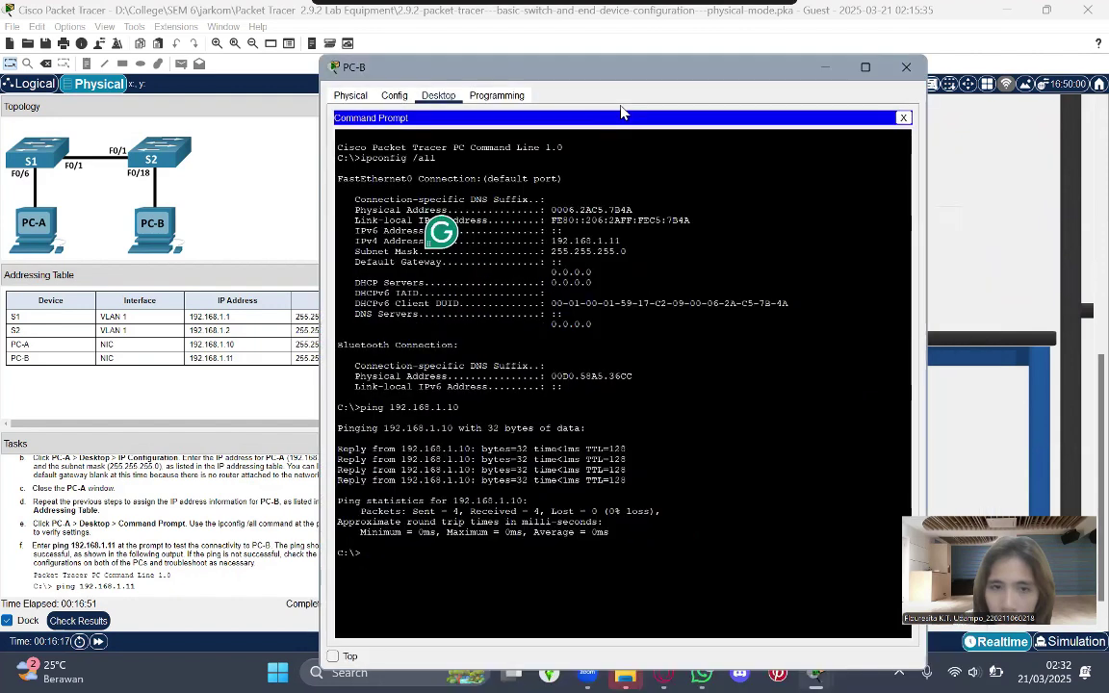
pyautogui.click(906, 66)
pyautogui.scroll(-2, 297, 518)
pyautogui.scroll(-2, 296, 518)
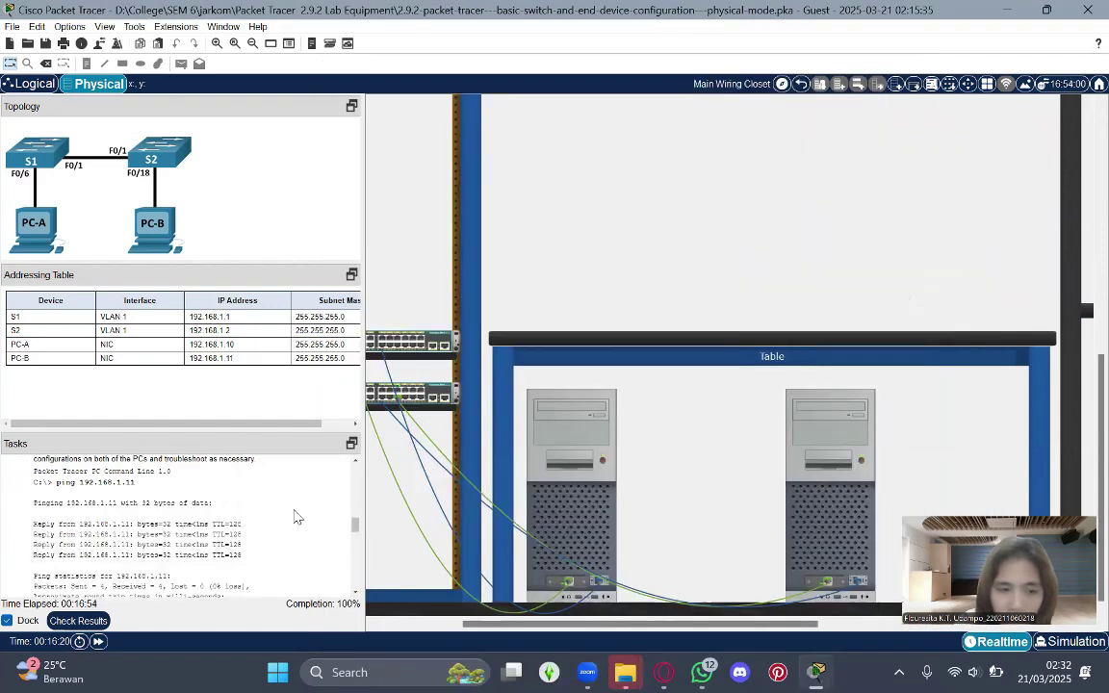
# Read the instructions up to the start of Part 3, Configure and Verify Basic Switch Settings
pyautogui.scroll(-3, 297, 518)
pyautogui.scroll(-10, 297, 517)
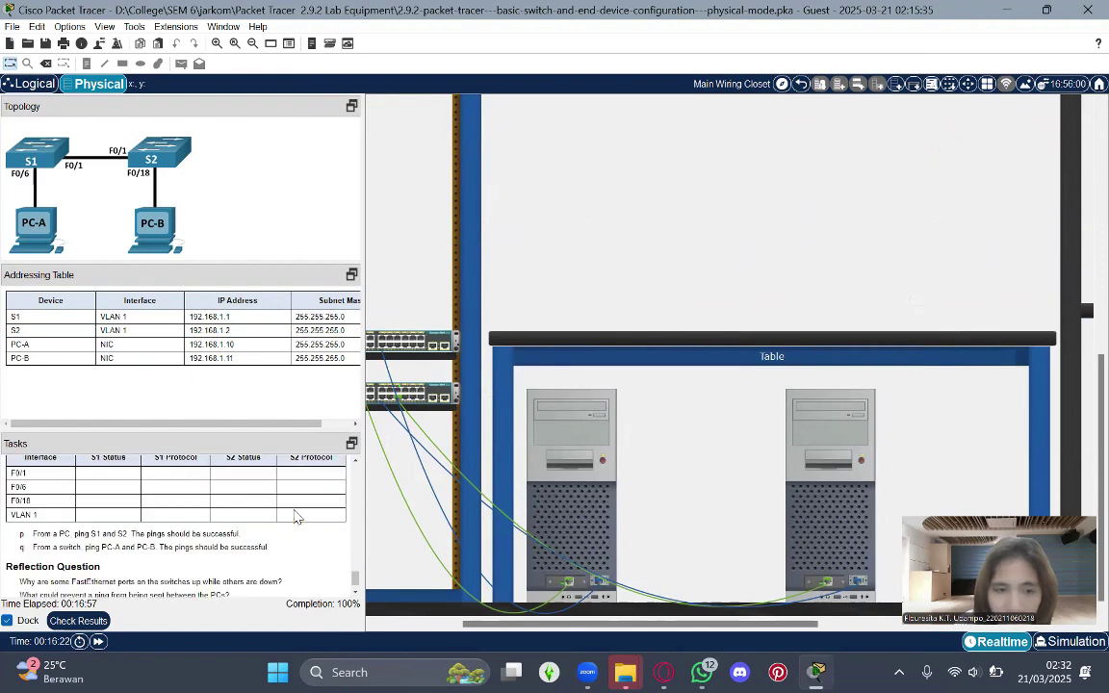
pyautogui.scroll(1, 296, 518)
pyautogui.scroll(10, 297, 518)
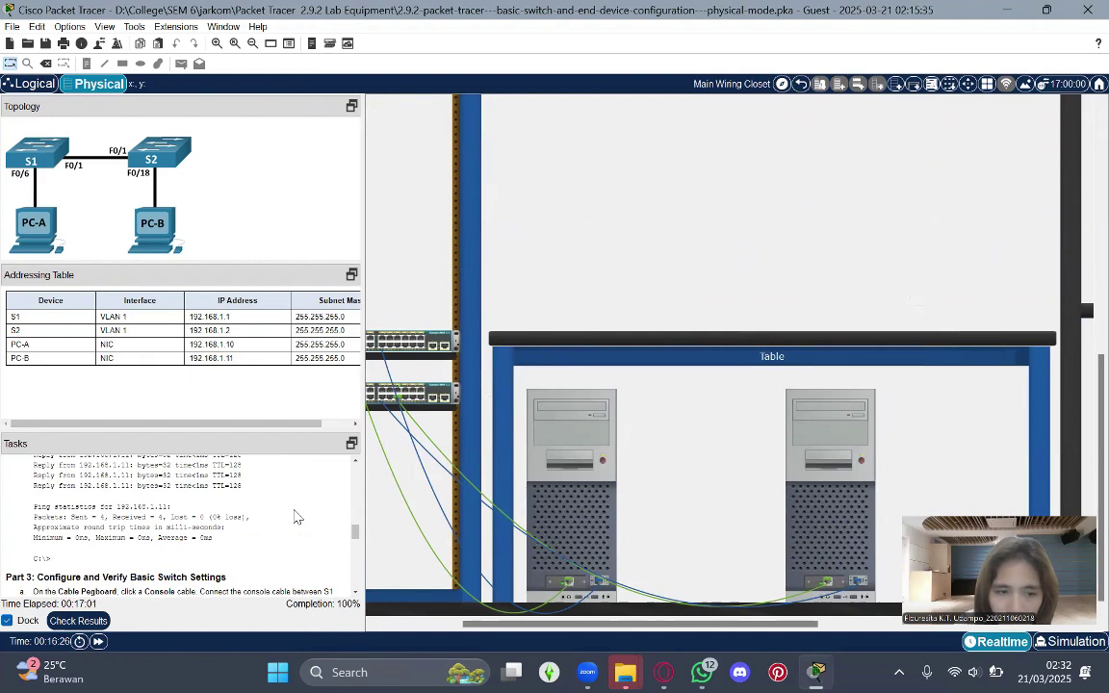
pyautogui.scroll(-3, 297, 517)
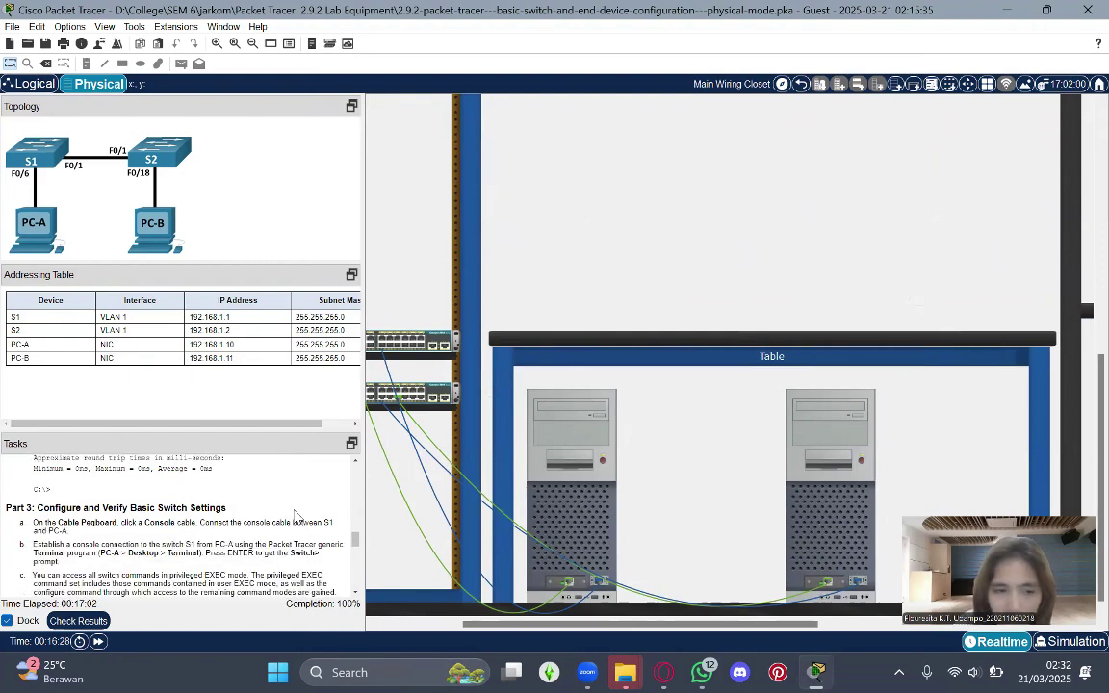
pyautogui.scroll(-3, 296, 516)
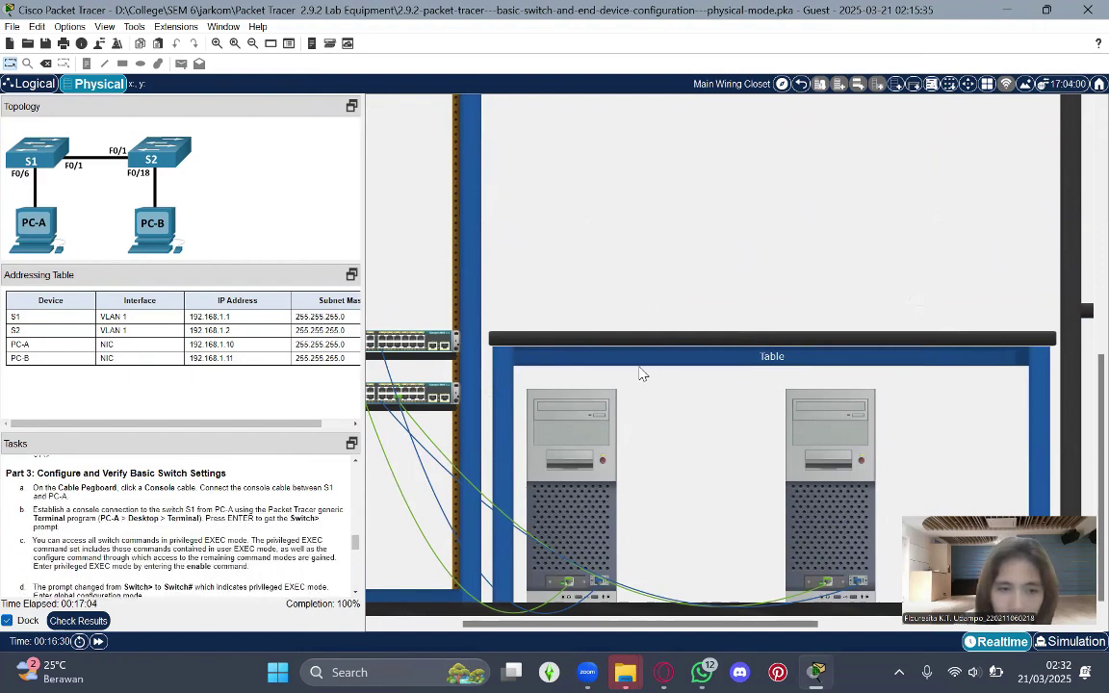
# Check the console cable between PC-A and S1, inspect S1's rear side, and close the rear view
pyautogui.scroll(3, 642, 374)
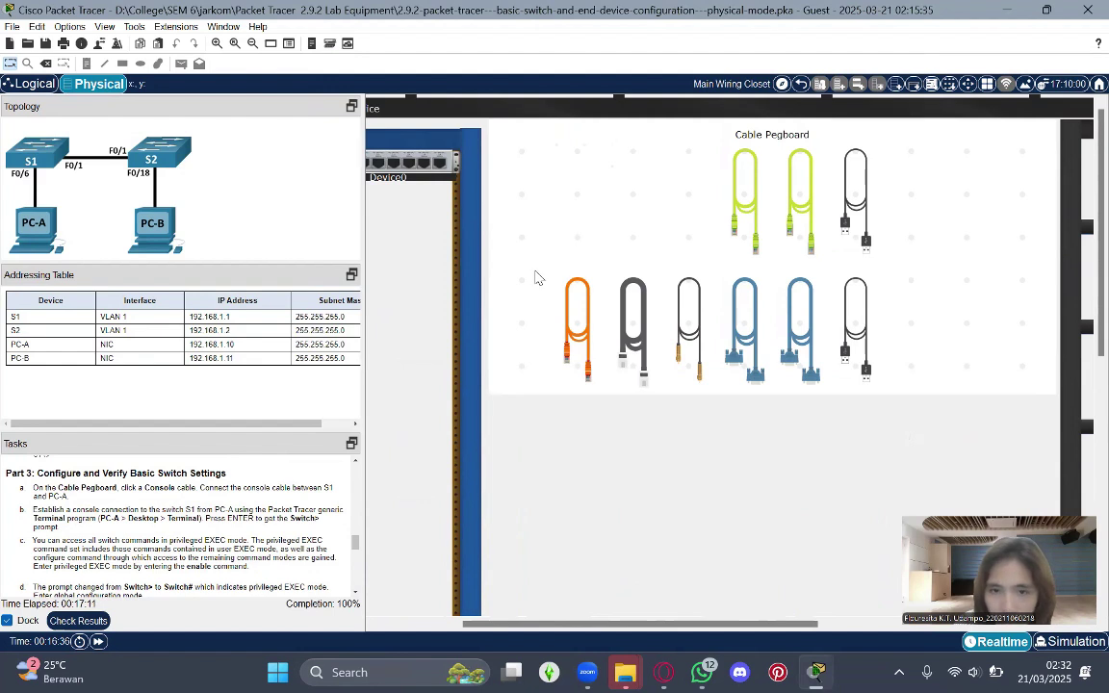
pyautogui.scroll(-3, 537, 279)
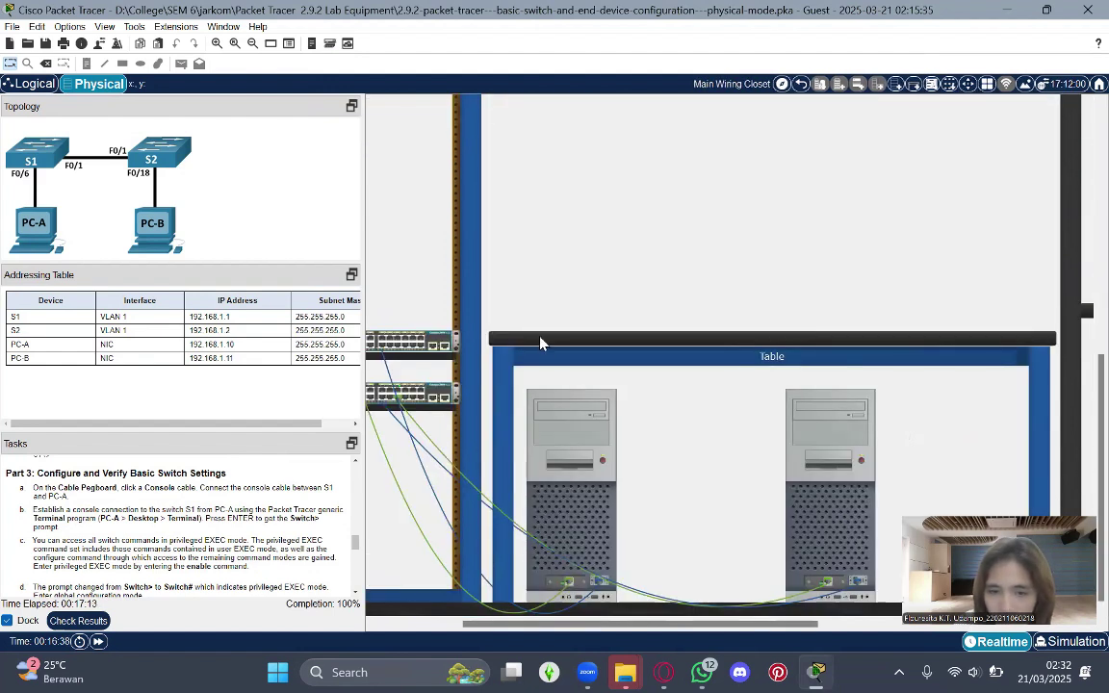
pyautogui.hscroll(-2, 563, 445)
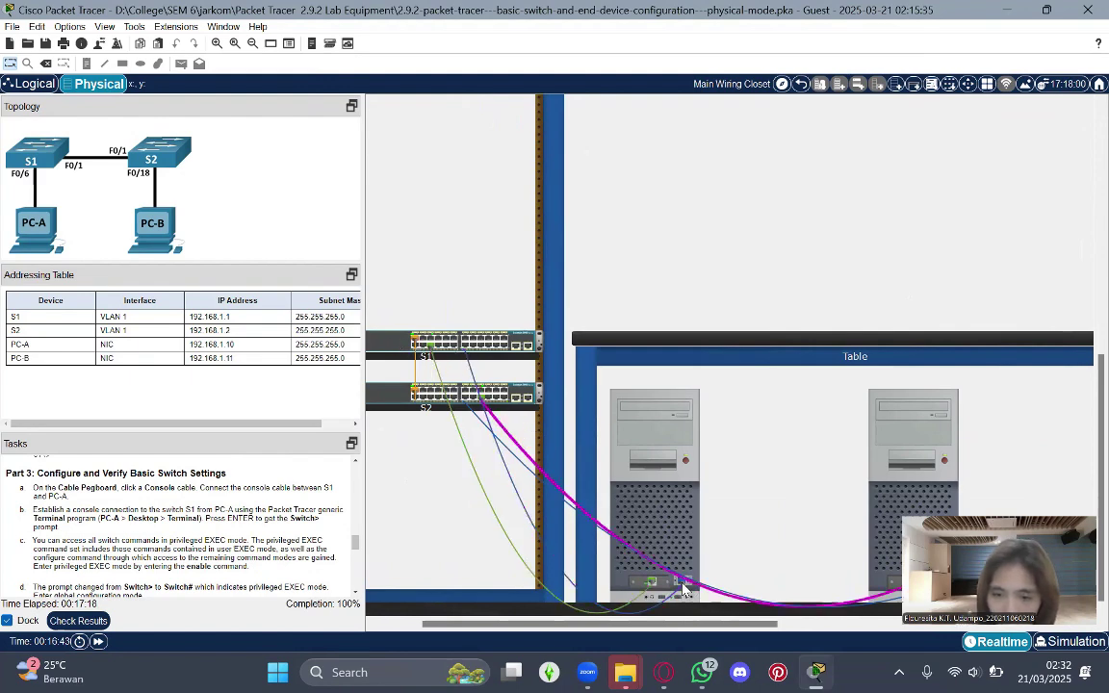
pyautogui.moveTo(681, 587)
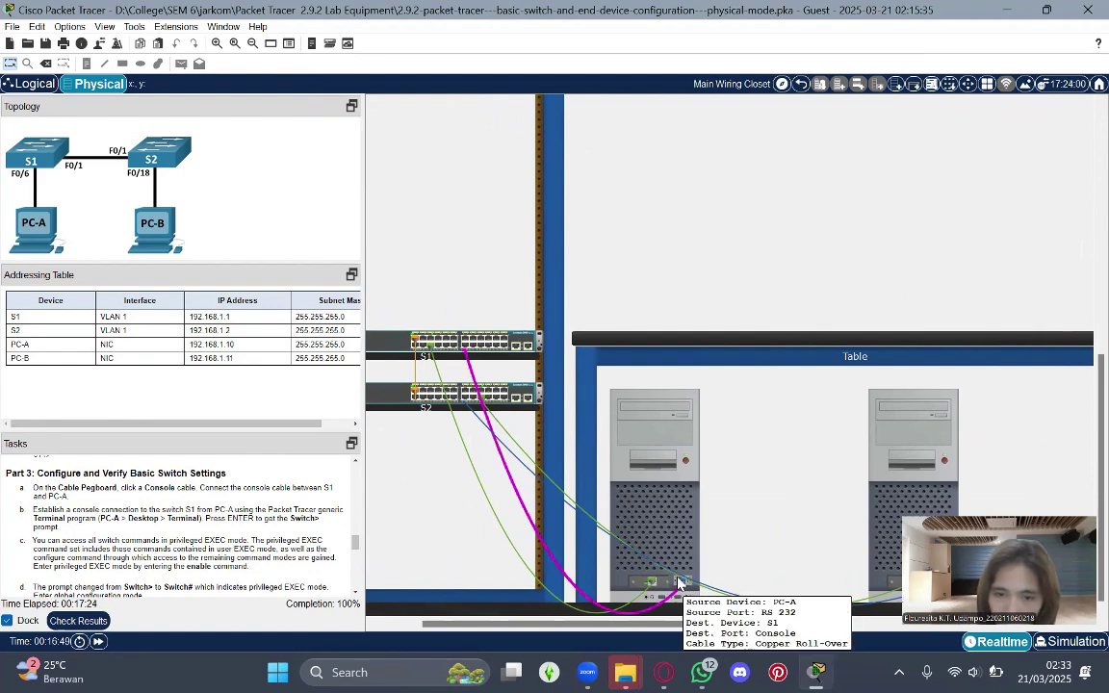
pyautogui.rightClick(397, 342)
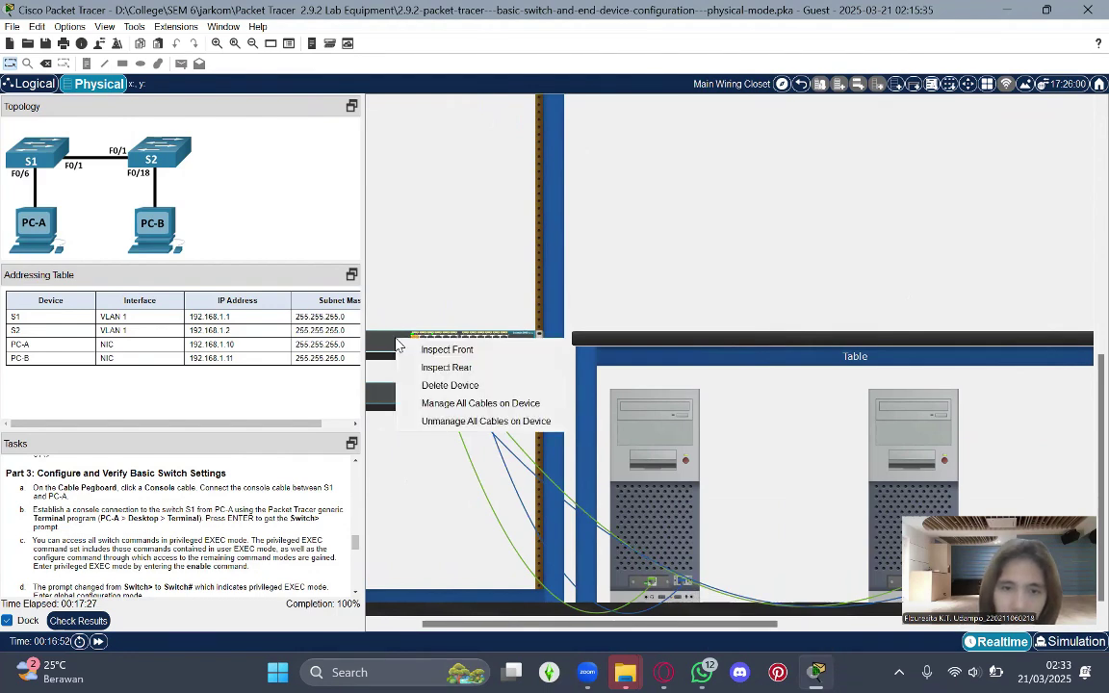
pyautogui.click(449, 369)
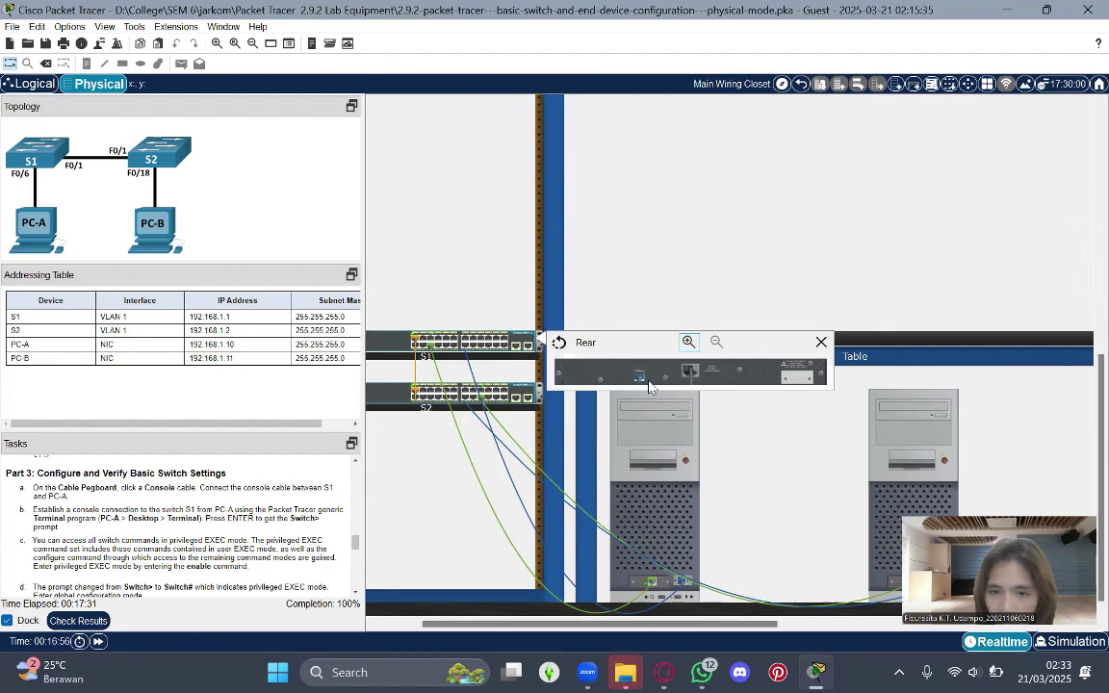
pyautogui.click(820, 342)
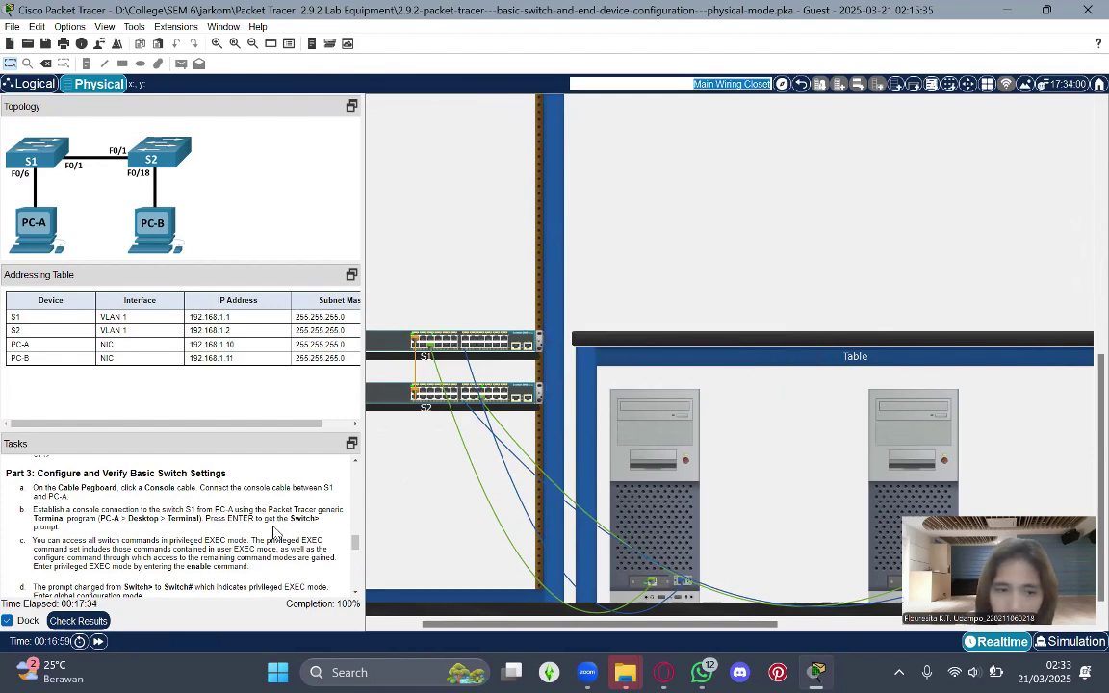
# Open PC-A's Terminal with the default port configuration at 9600 bits per second and review S1's initial configuration commands
pyautogui.click(644, 488)
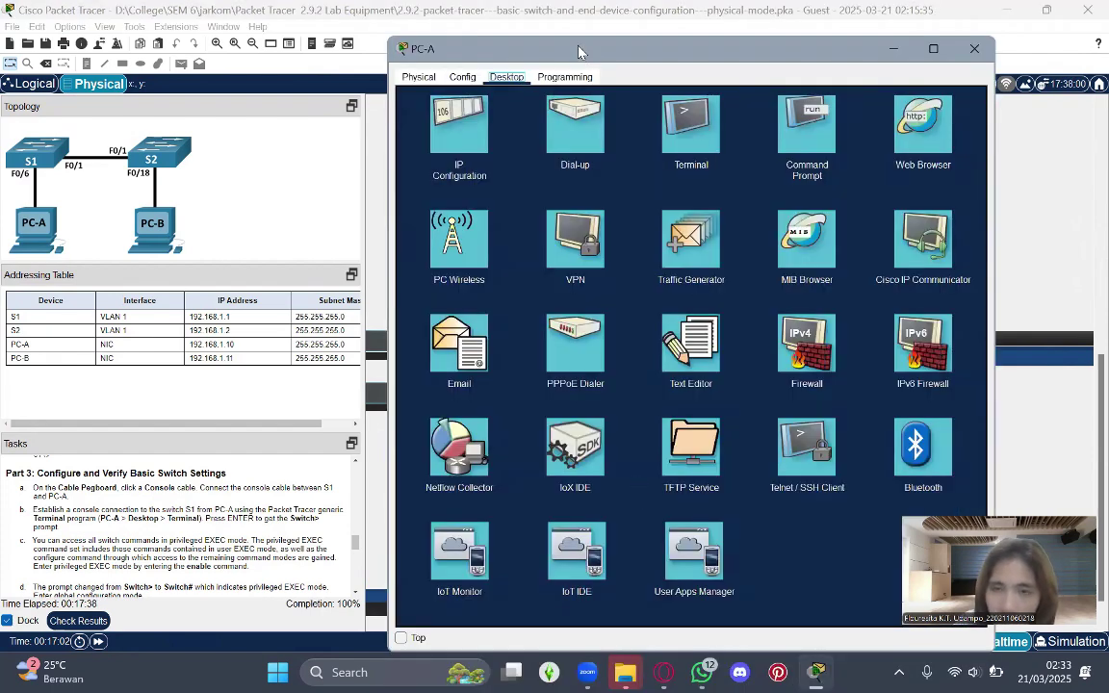
pyautogui.moveTo(578, 51); pyautogui.dragTo(554, 34)
pyautogui.click(665, 111)
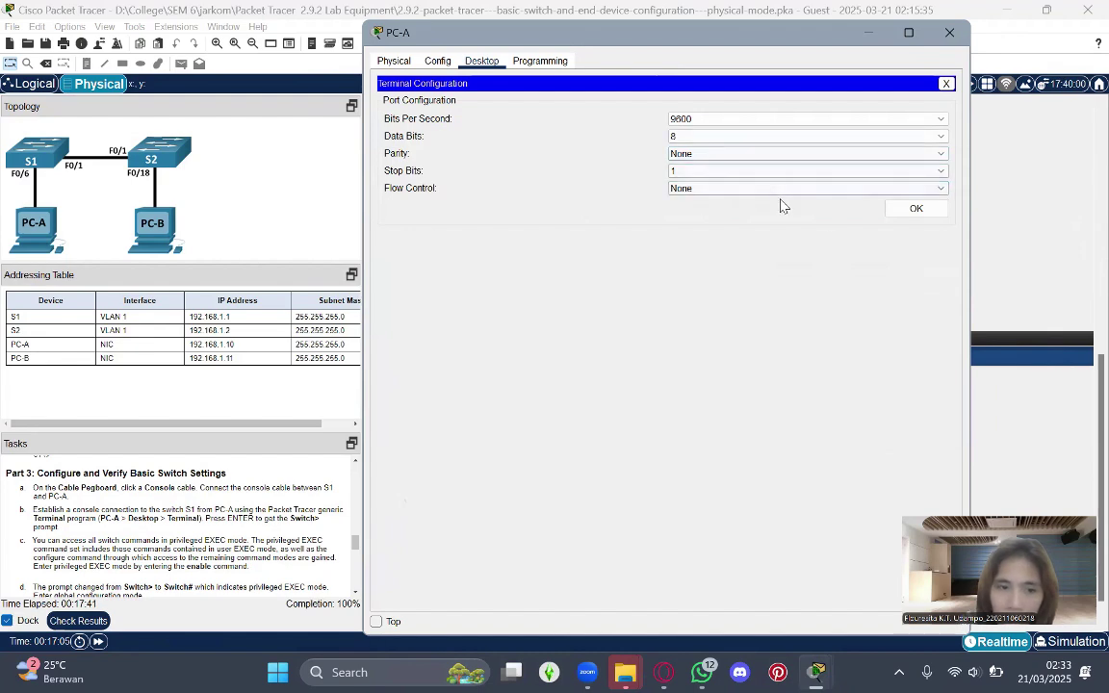
pyautogui.click(917, 210)
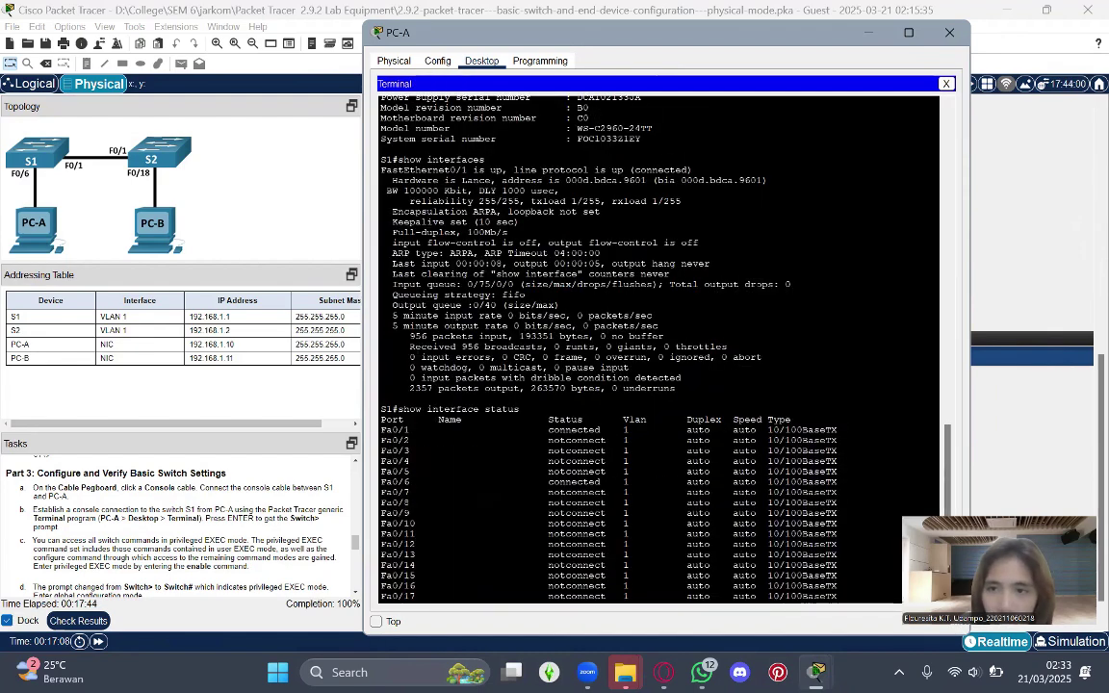
pyautogui.moveTo(947, 472); pyautogui.dragTo(935, 132)
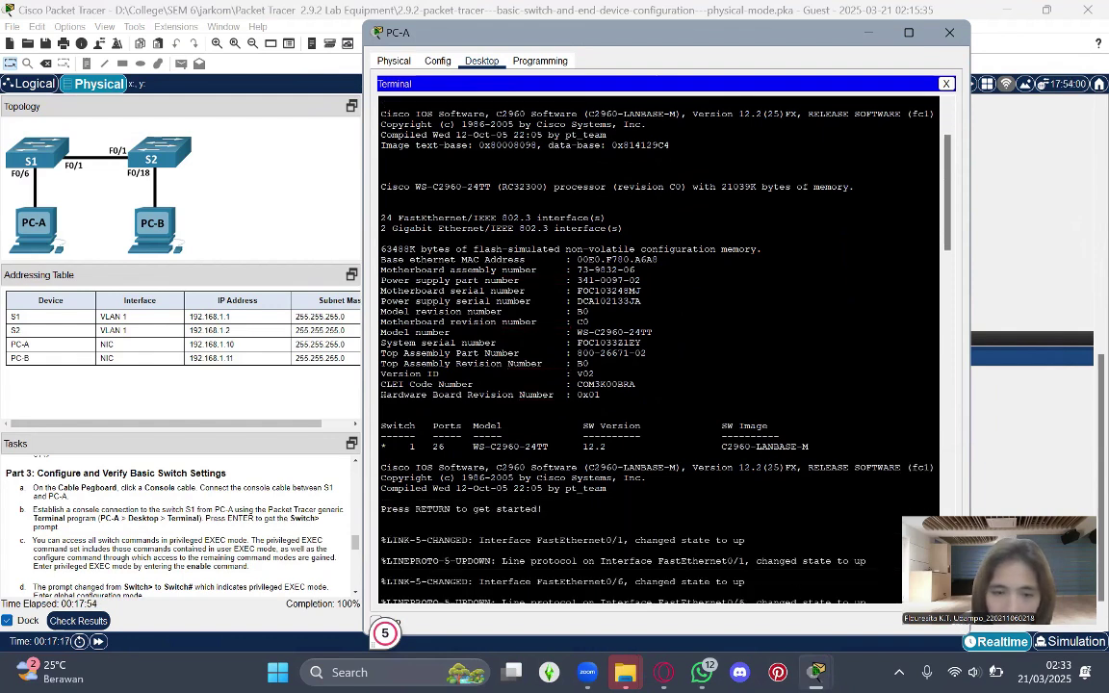
pyautogui.hotkey('ctrl', 'v')
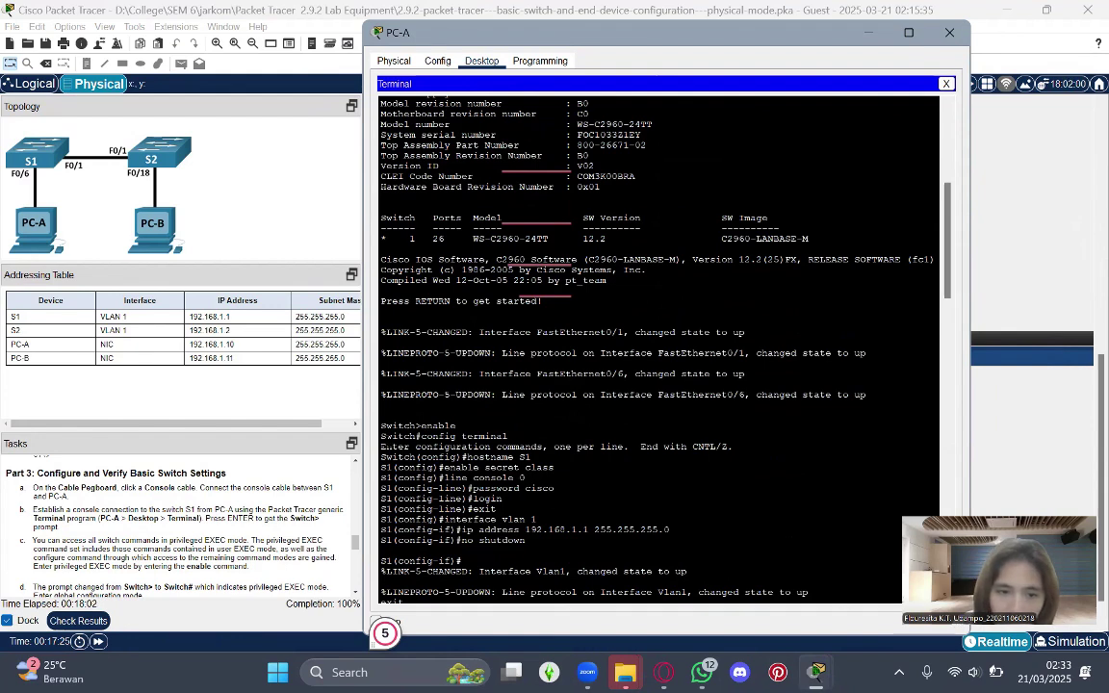
# Compare Part 3 instructions c to o with the S1 configuration commands in PC-A's Terminal
pyautogui.scroll(-2, 270, 537)
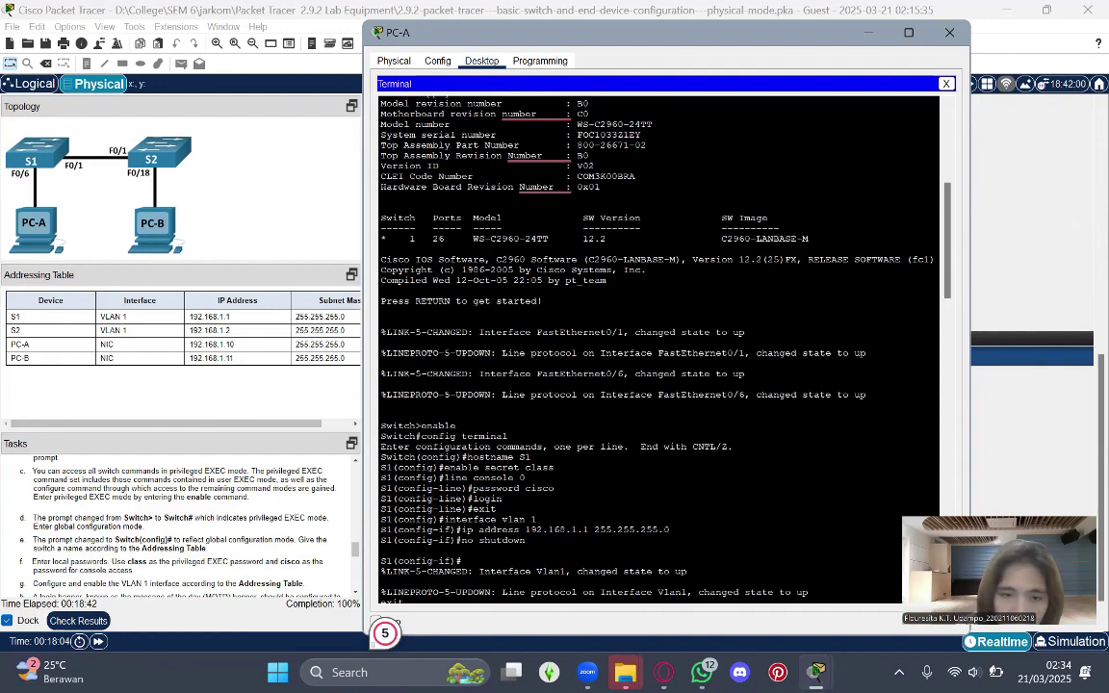
pyautogui.scroll(-1, 85, 544)
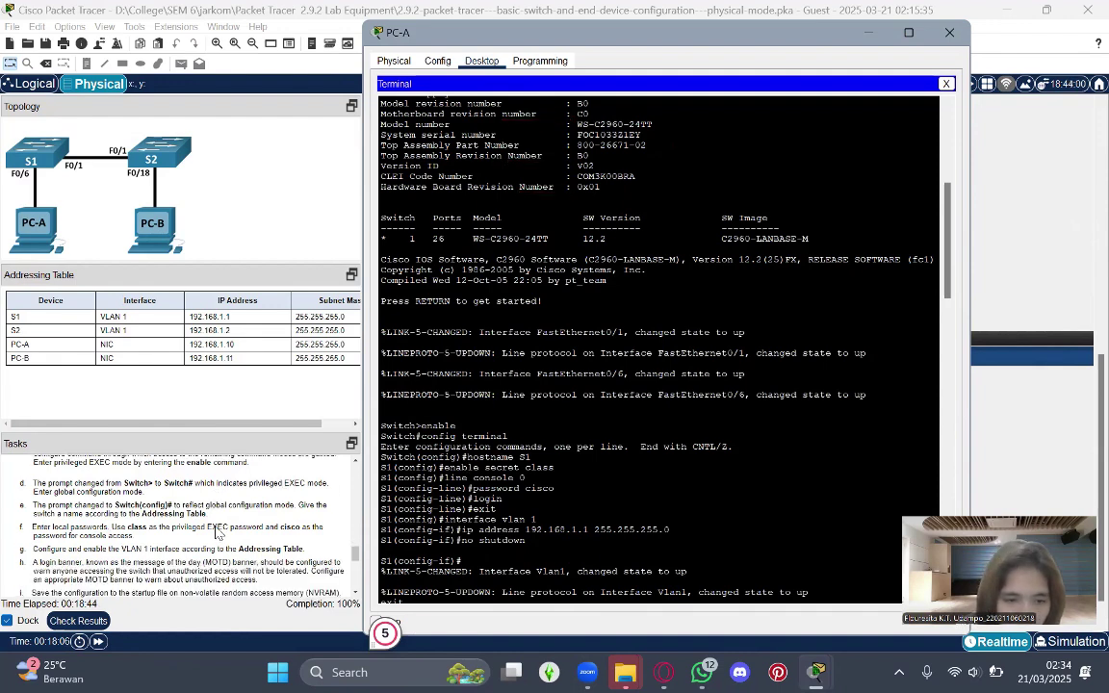
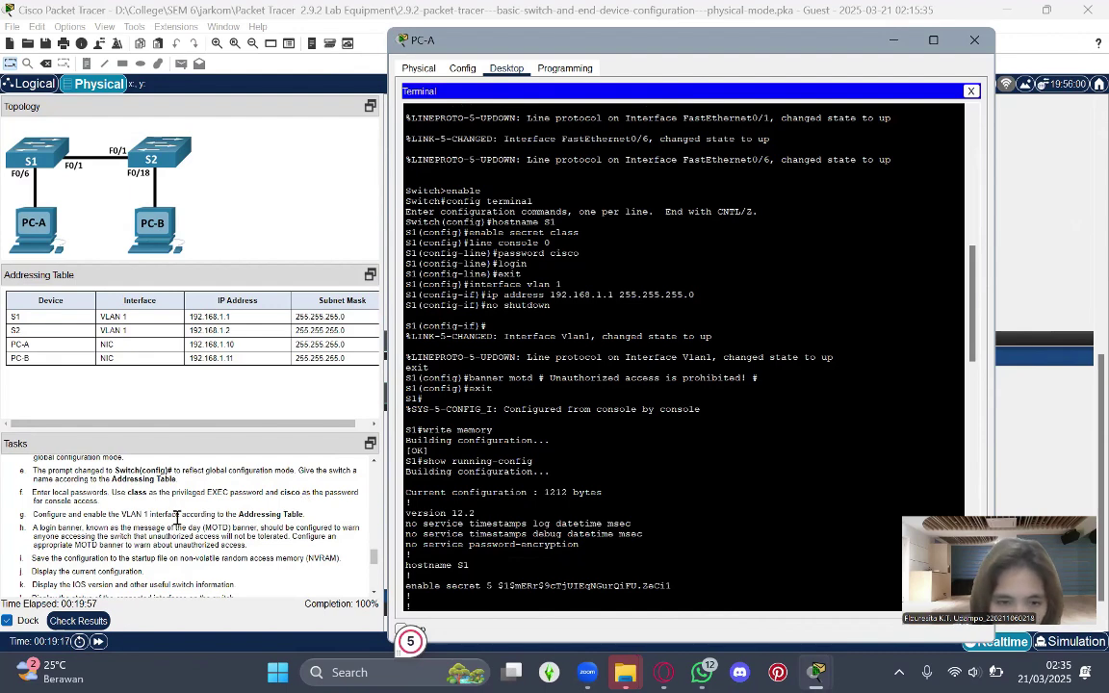
pyautogui.scroll(-1, 126, 479)
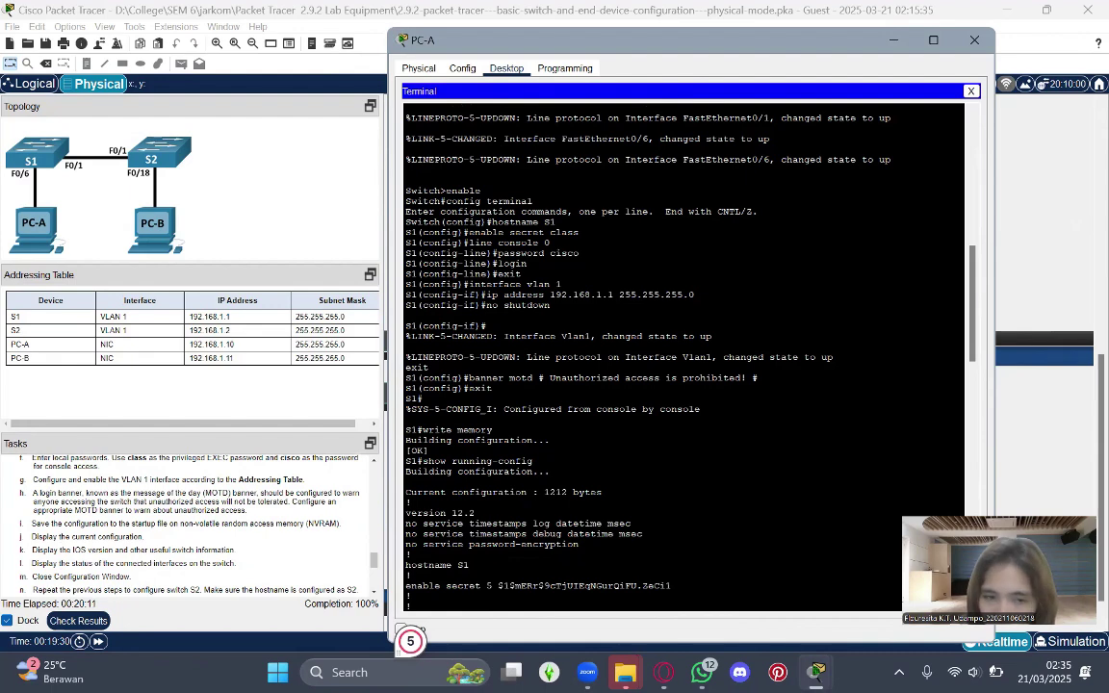
pyautogui.scroll(-3, 684, 357)
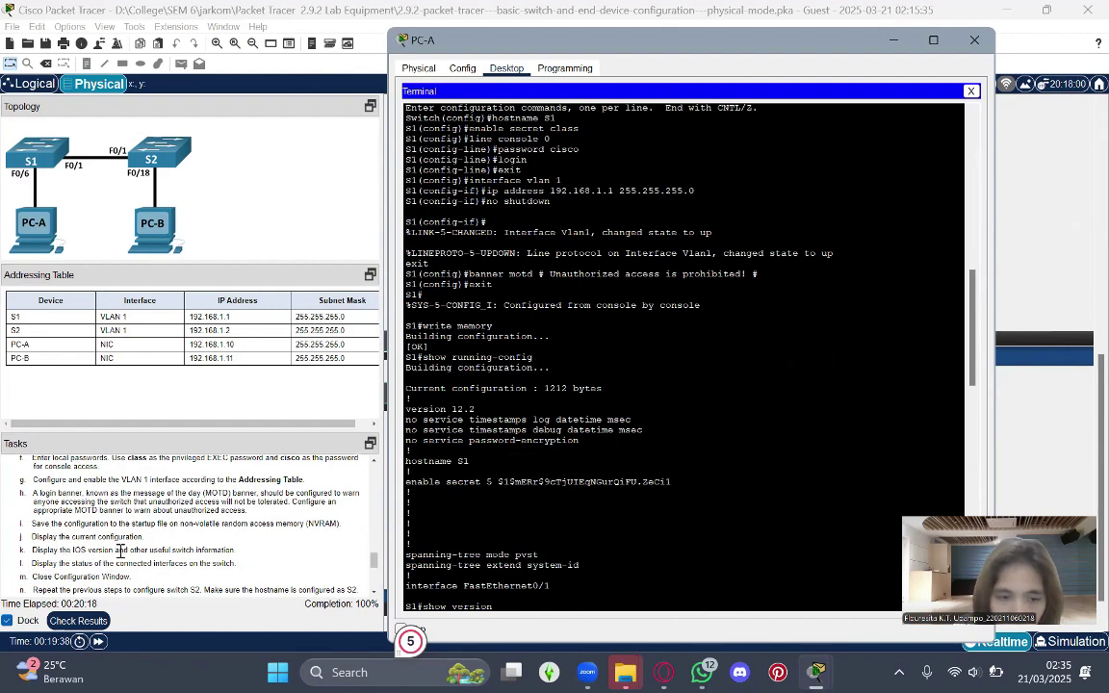
pyautogui.scroll(-1, 103, 529)
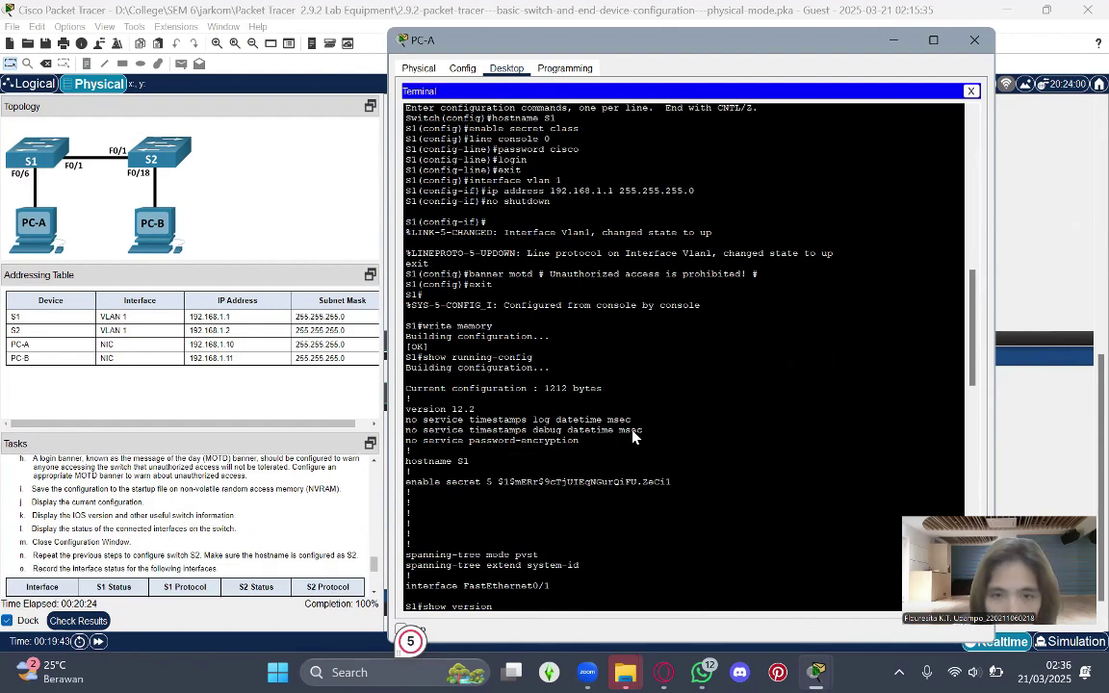
# Review S1's show version, show interfaces and show interface status output, and close PC-A's window
pyautogui.press('Return')
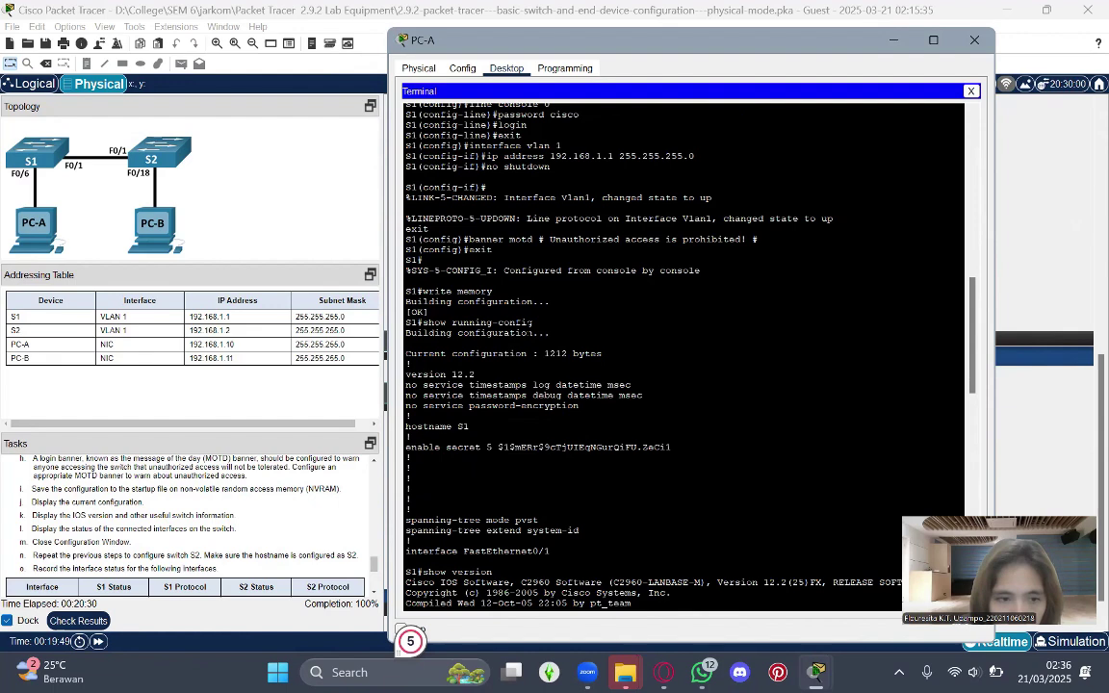
pyautogui.scroll(-2, 683, 356)
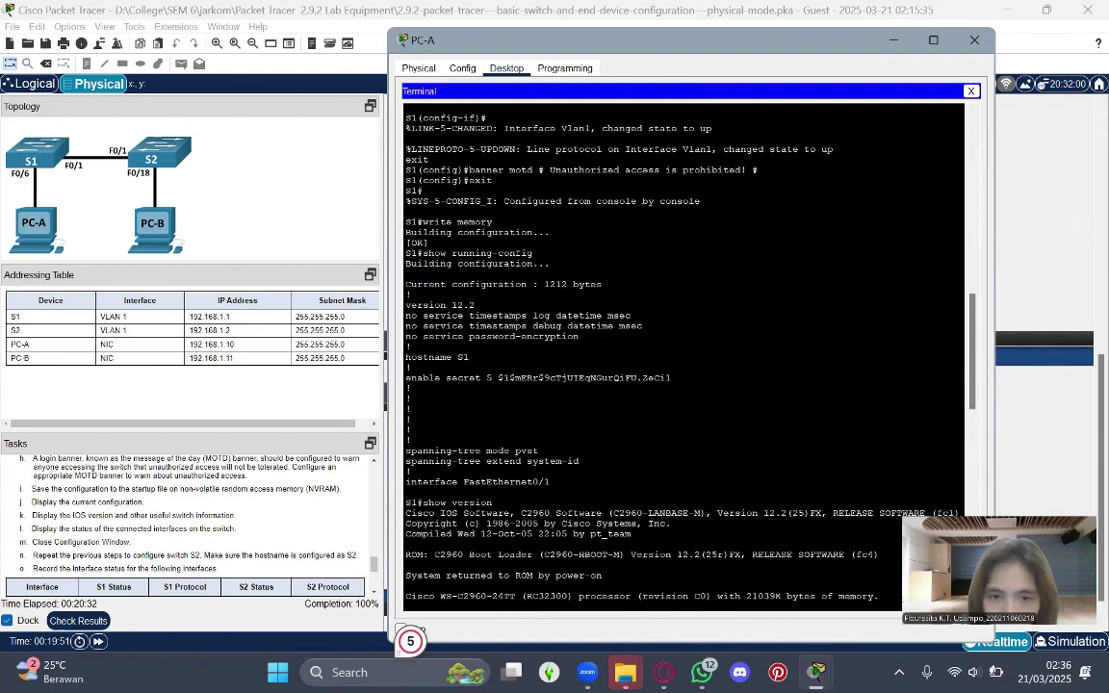
pyautogui.scroll(-3, 683, 356)
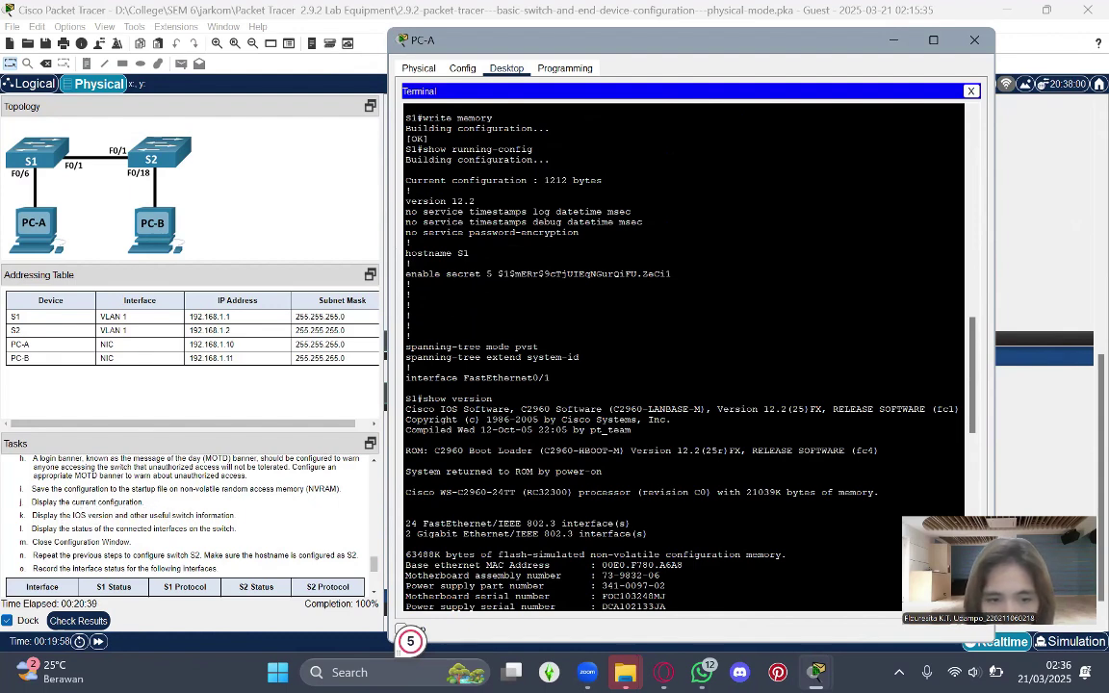
pyautogui.scroll(-6, 684, 356)
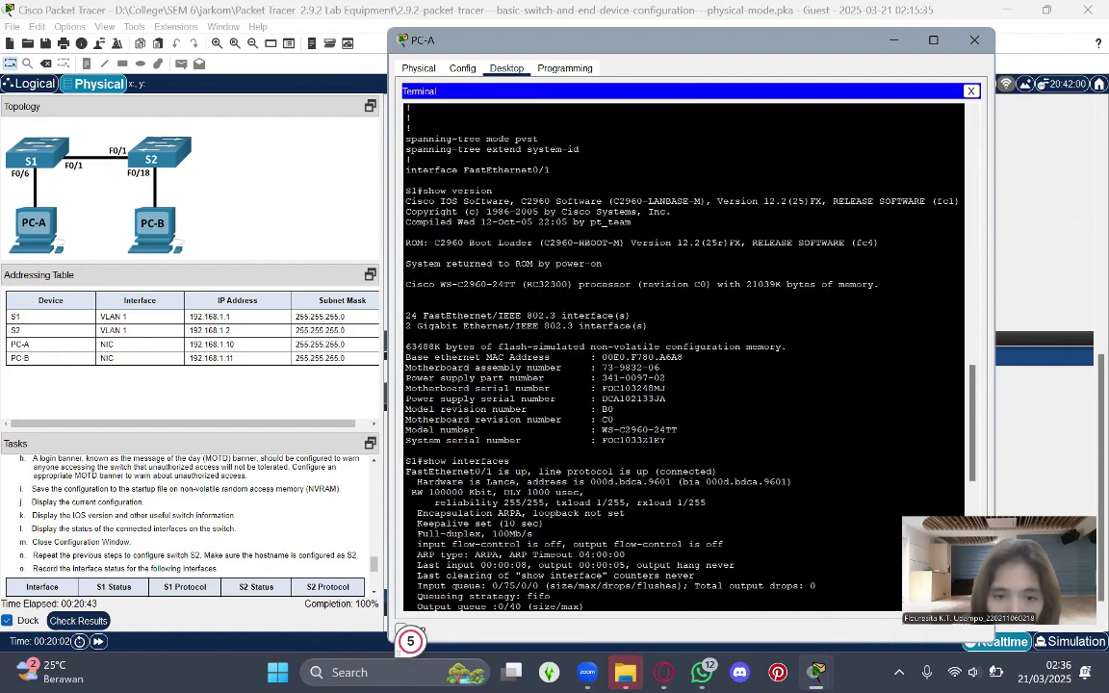
pyautogui.scroll(-6, 465, 408)
pyautogui.scroll(1, 478, 291)
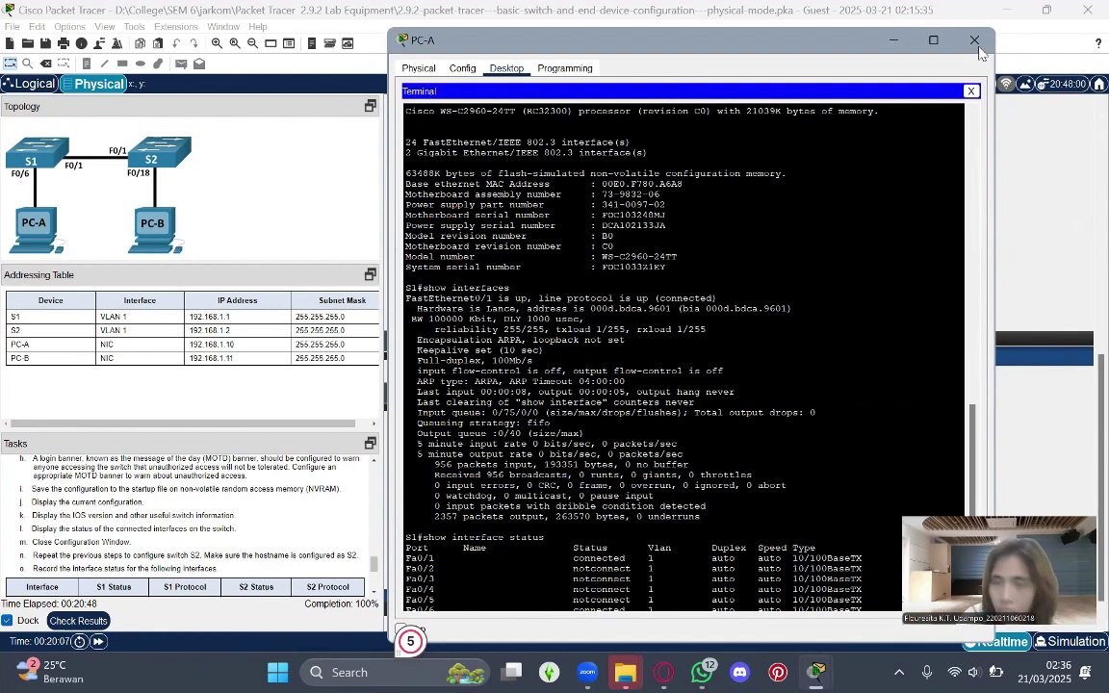
pyautogui.click(974, 40)
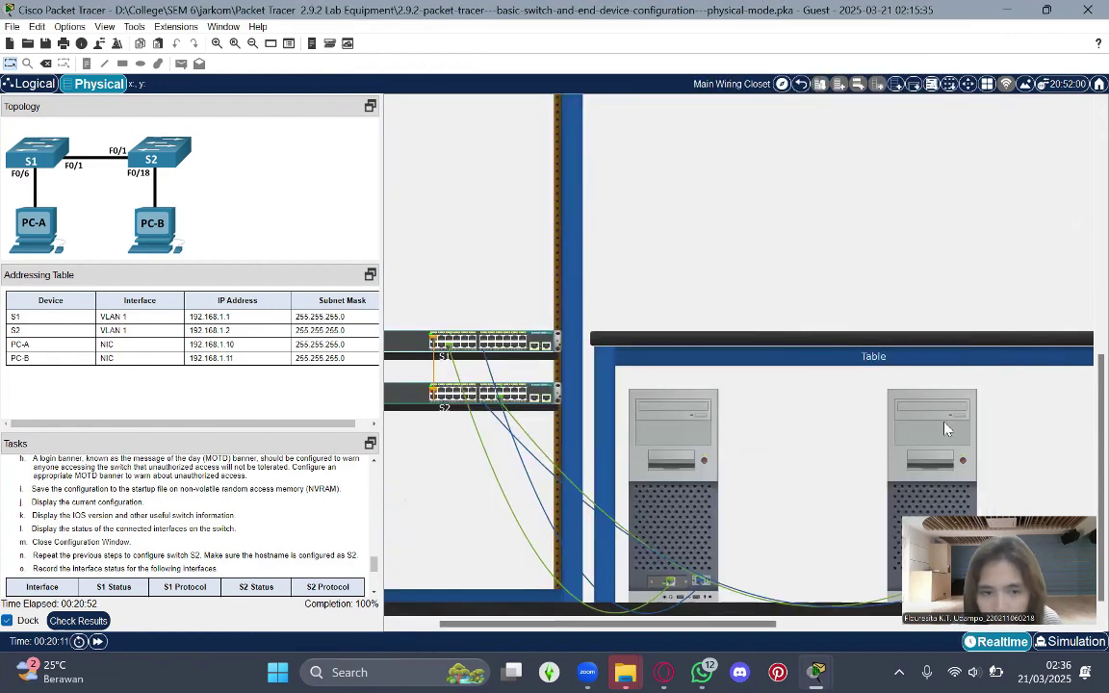
# Open PC-B's Terminal with the default port configuration to access the S2 console session
pyautogui.click(945, 423)
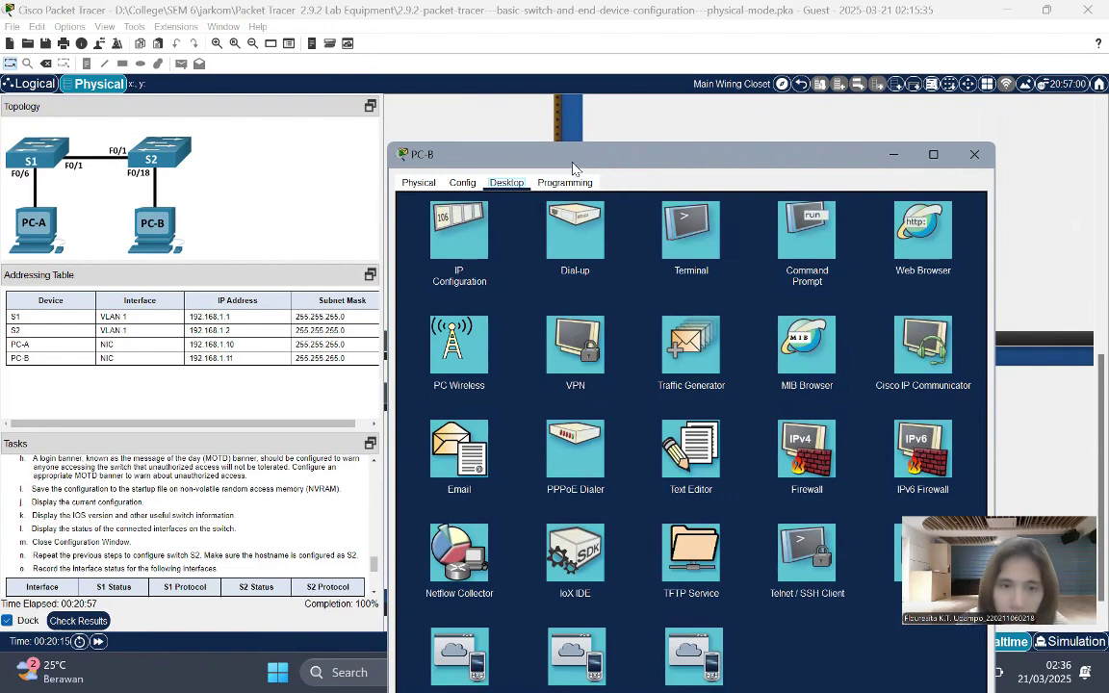
pyautogui.moveTo(572, 162); pyautogui.dragTo(585, 54)
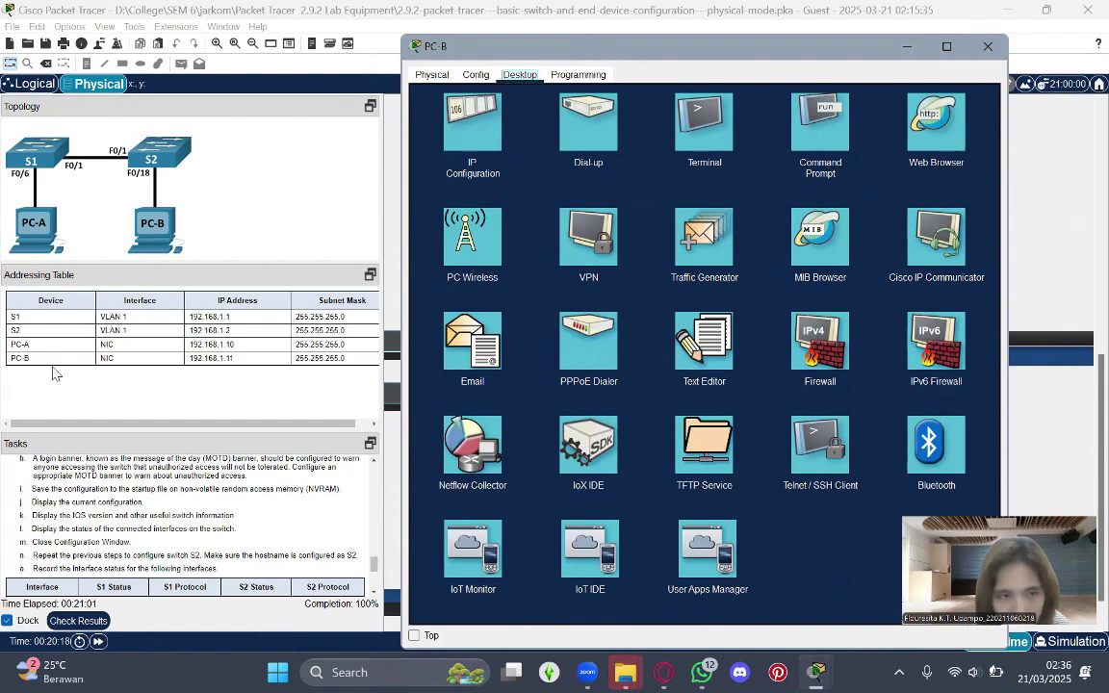
pyautogui.click(717, 130)
pyautogui.click(931, 225)
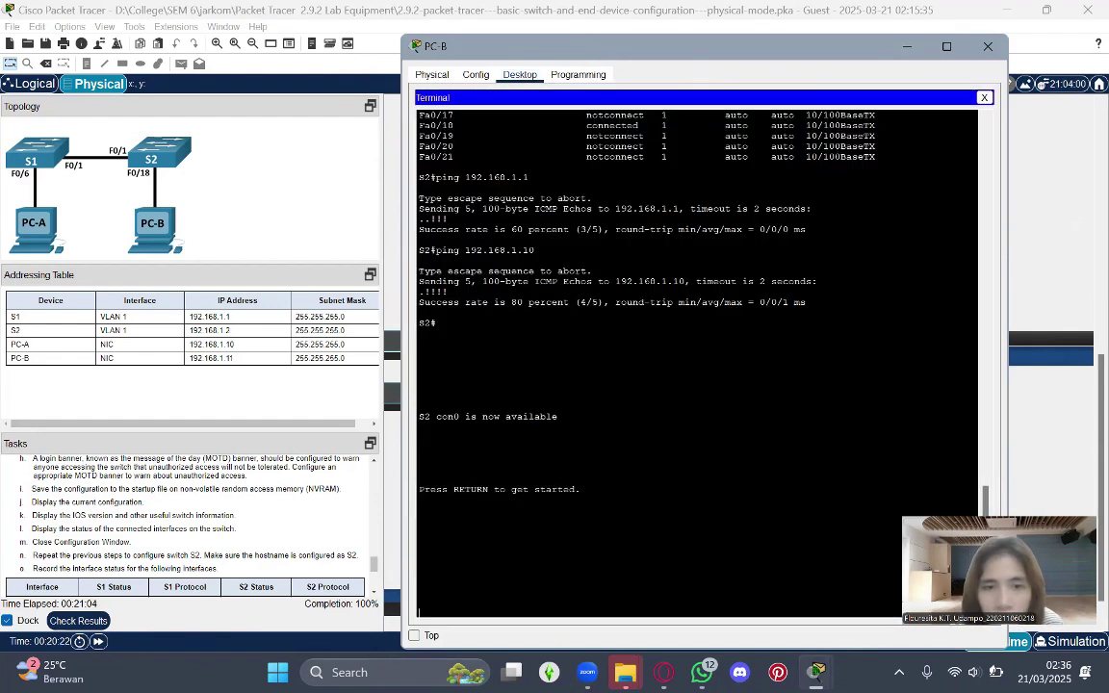
# Review S2's banner, write memory, show running-config and show version entries in PC-B's Terminal
pyautogui.scroll(15, 982, 385)
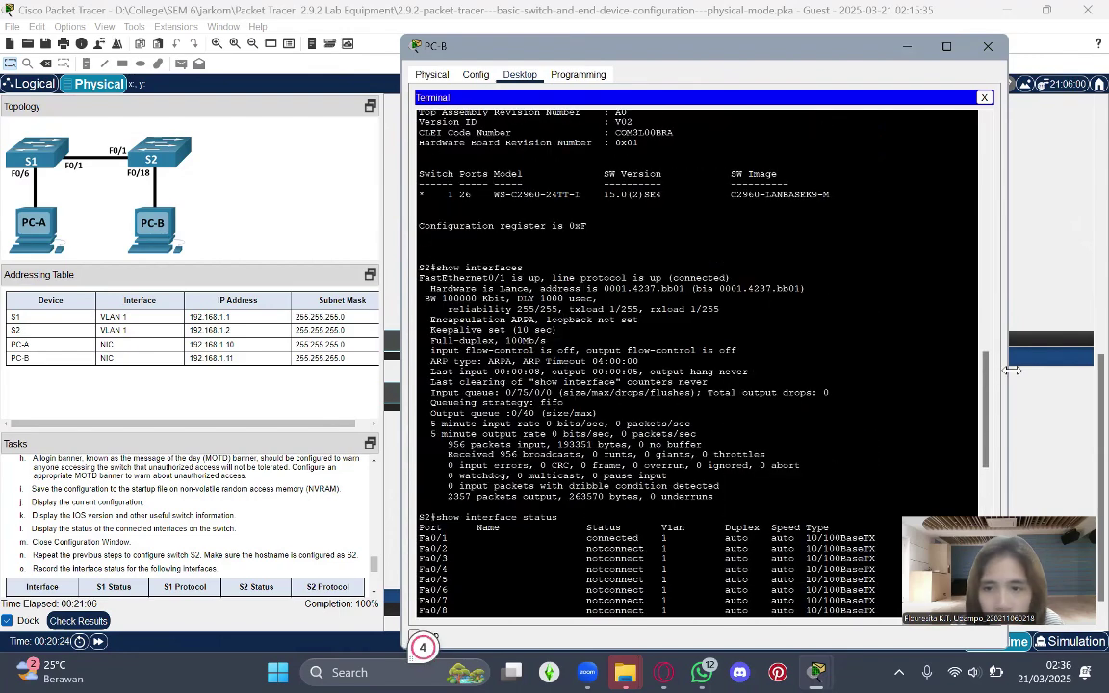
pyautogui.scroll(13, 890, 332)
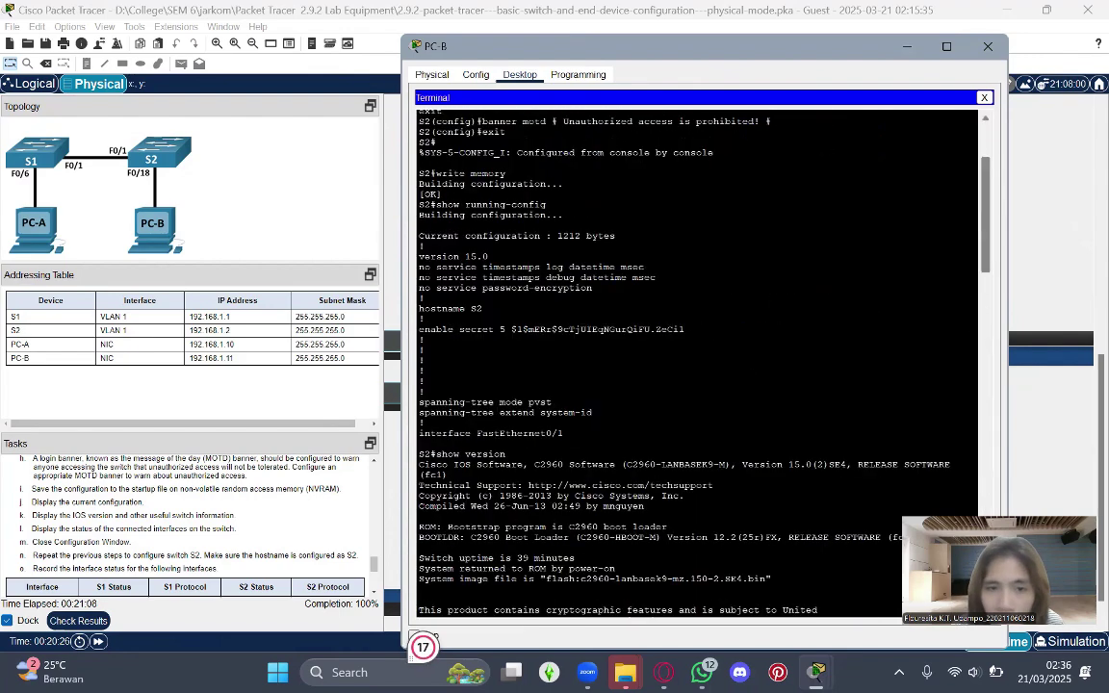
pyautogui.scroll(2, 887, 193)
pyautogui.scroll(-4, 887, 193)
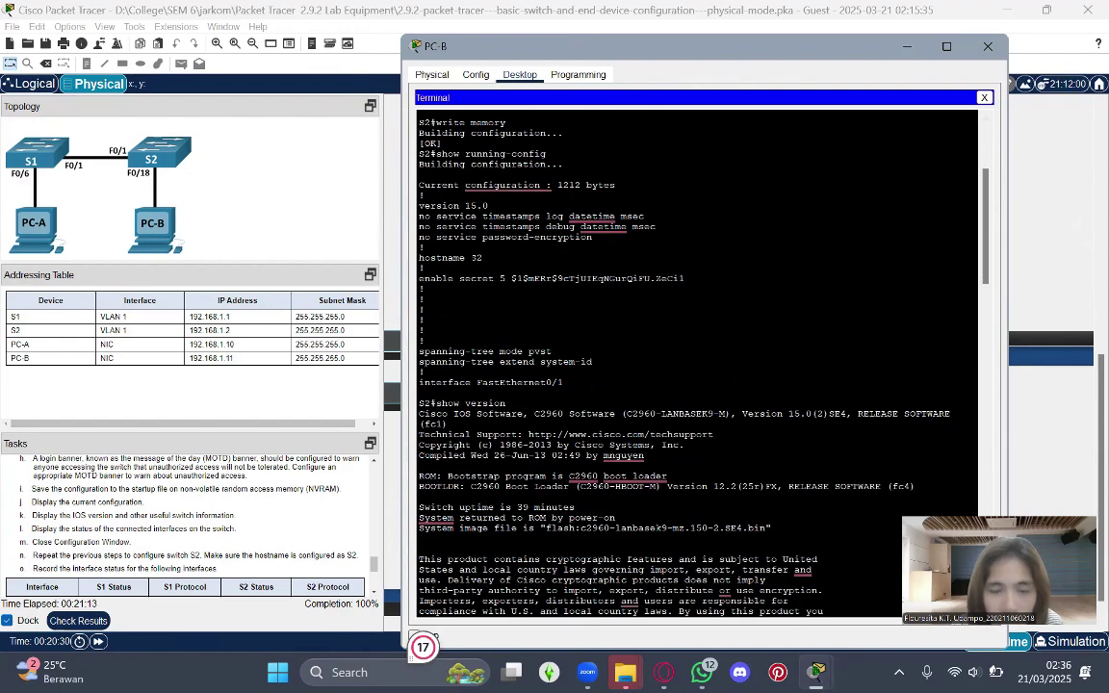
pyautogui.scroll(-10, 697, 364)
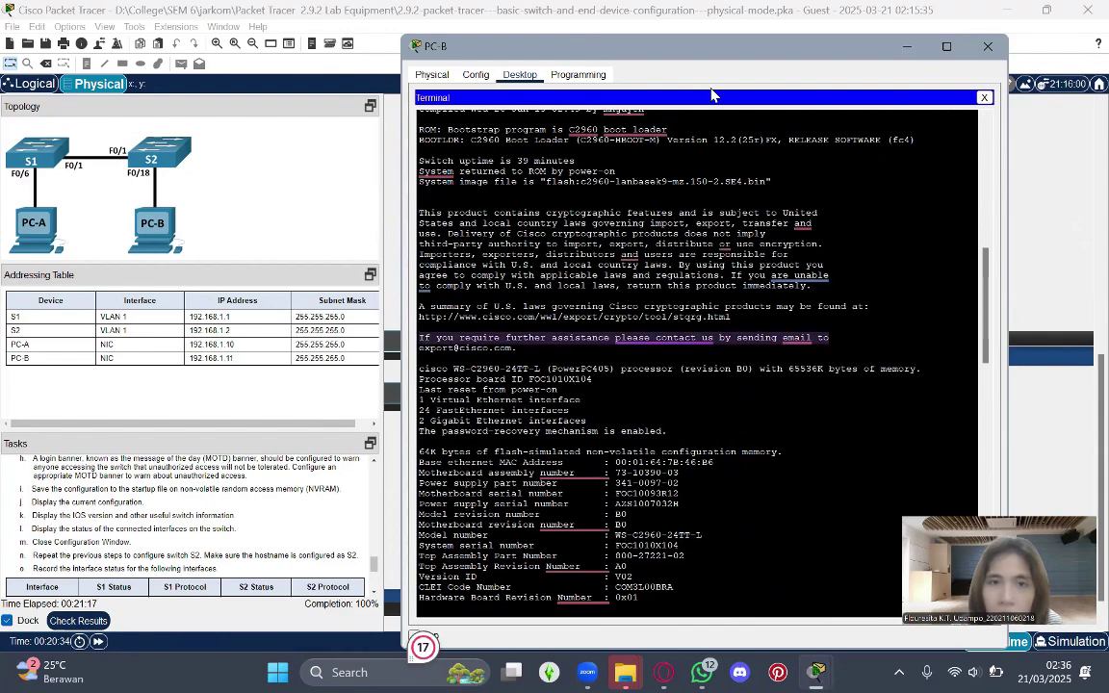
# Review S2's interface output and its pings to 192.168.1.1 and 192.168.1.10 against instructions o to q, and minimize PC-B's window
pyautogui.scroll(-7, 696, 364)
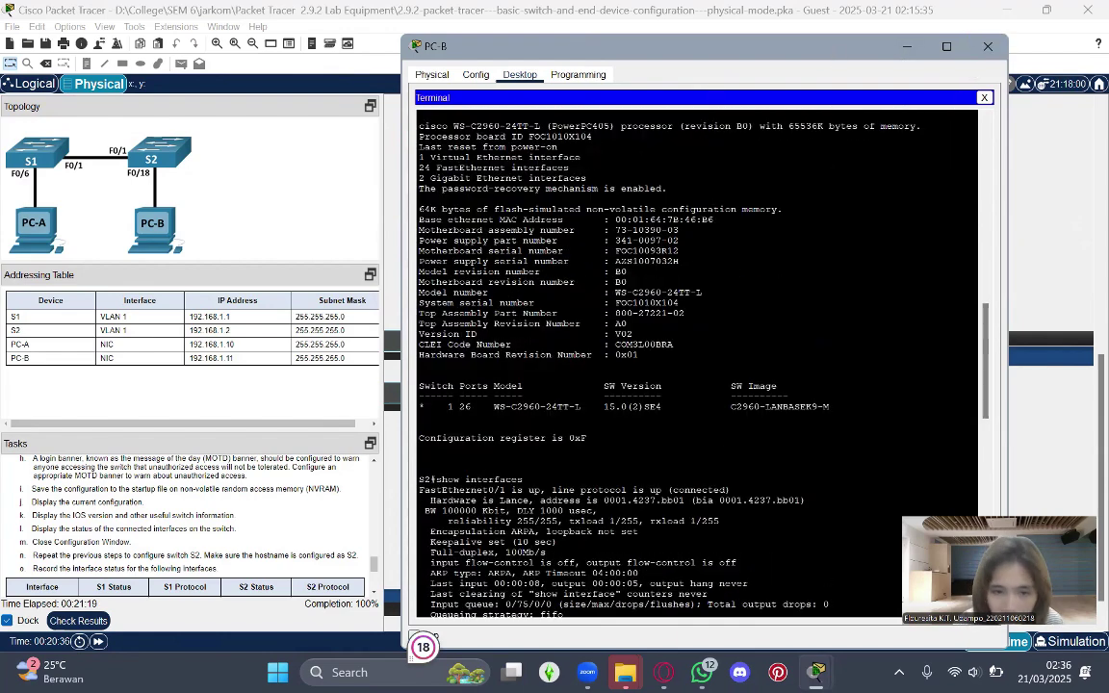
pyautogui.scroll(-9, 696, 364)
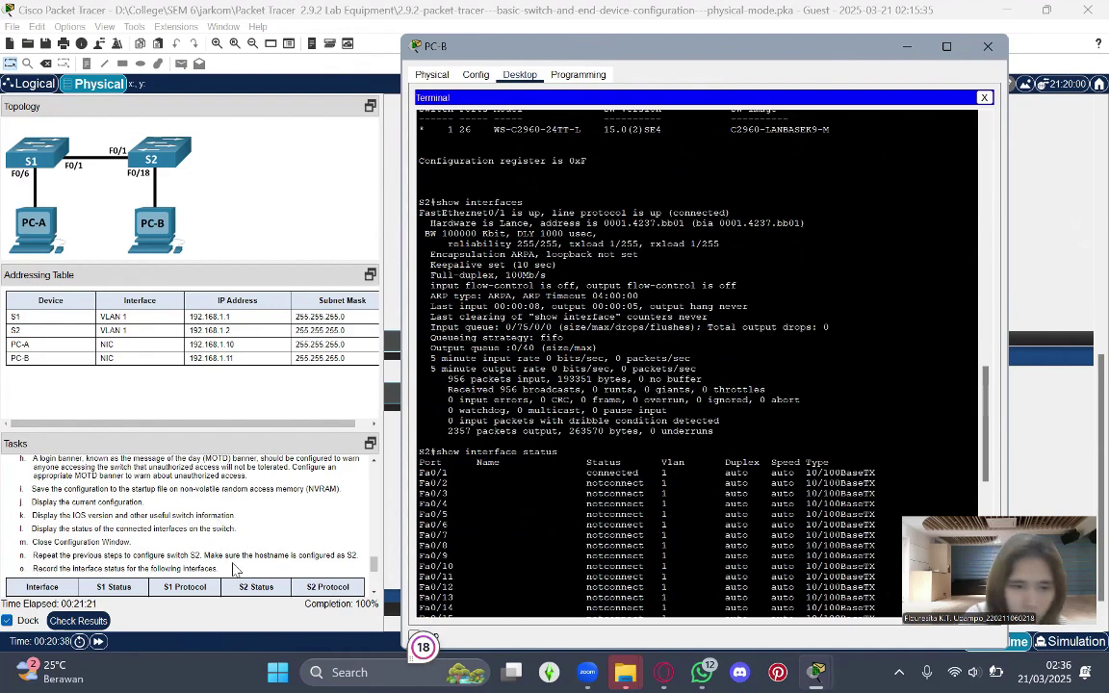
pyautogui.scroll(-3, 229, 552)
pyautogui.scroll(-3, 229, 553)
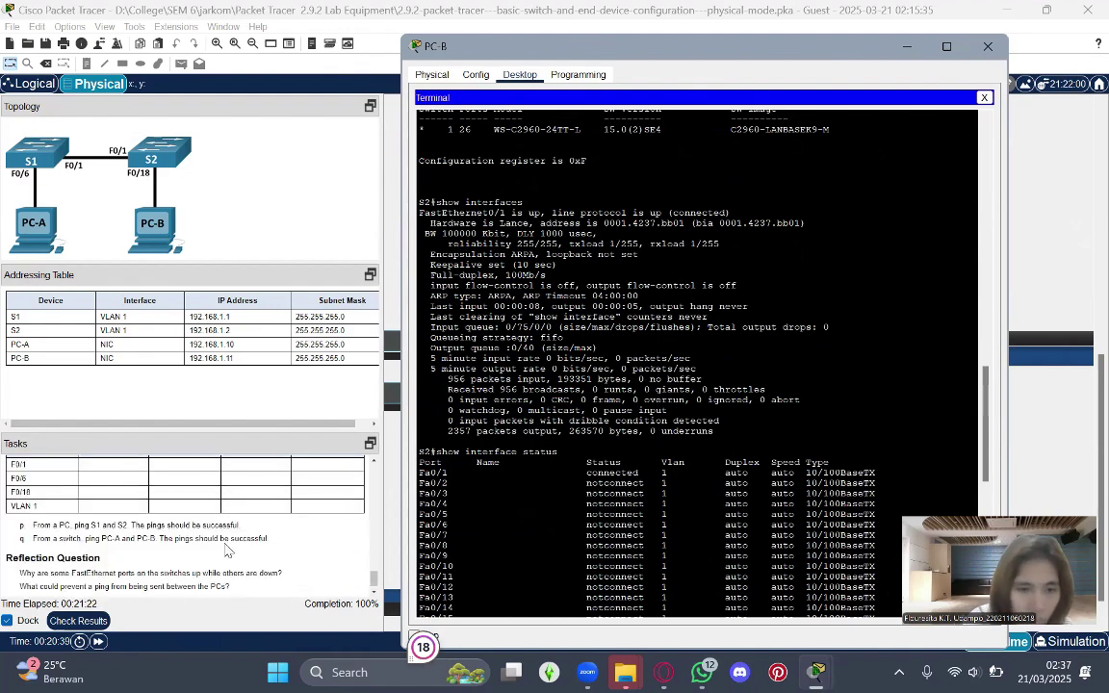
pyautogui.scroll(-9, 696, 364)
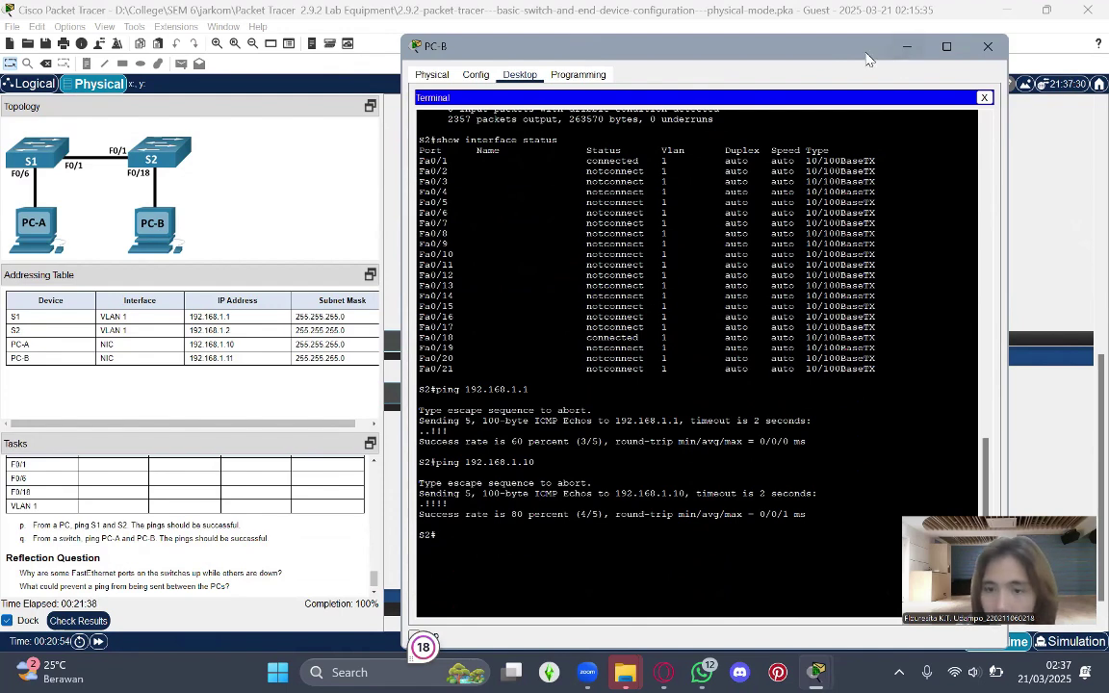
pyautogui.click(906, 46)
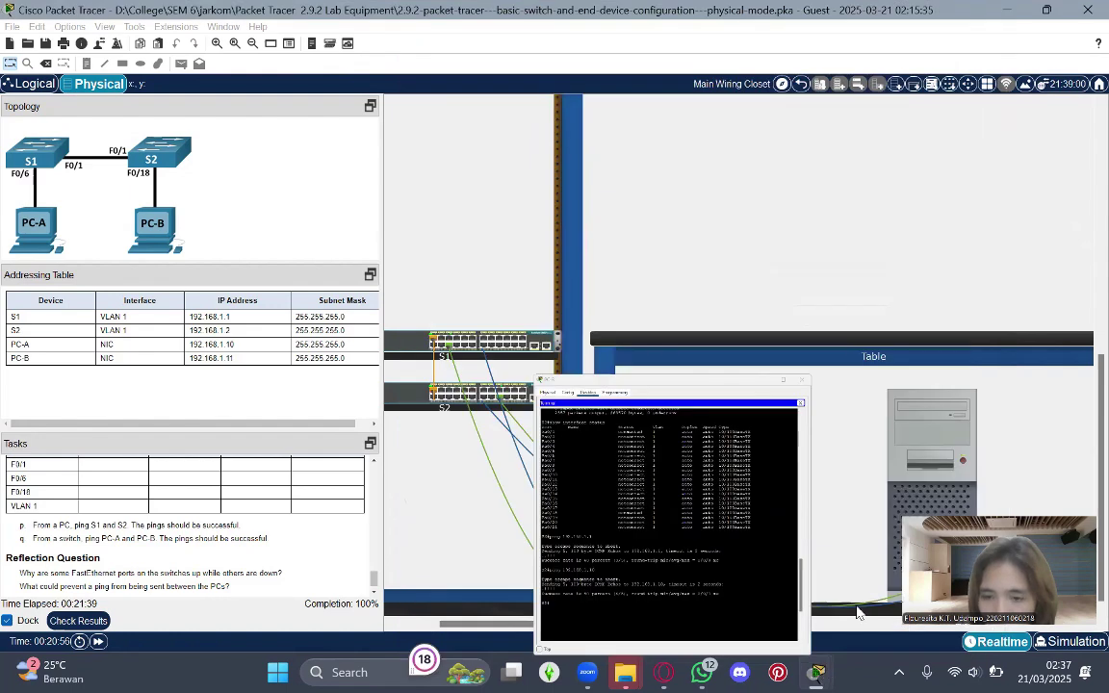
# Compare S1's pings to 192.168.1.2 and 192.168.1.11 in PC-A's Terminal with instructions p and q, and return to the wiring closet view
pyautogui.moveTo(815, 672)
pyautogui.click(852, 568)
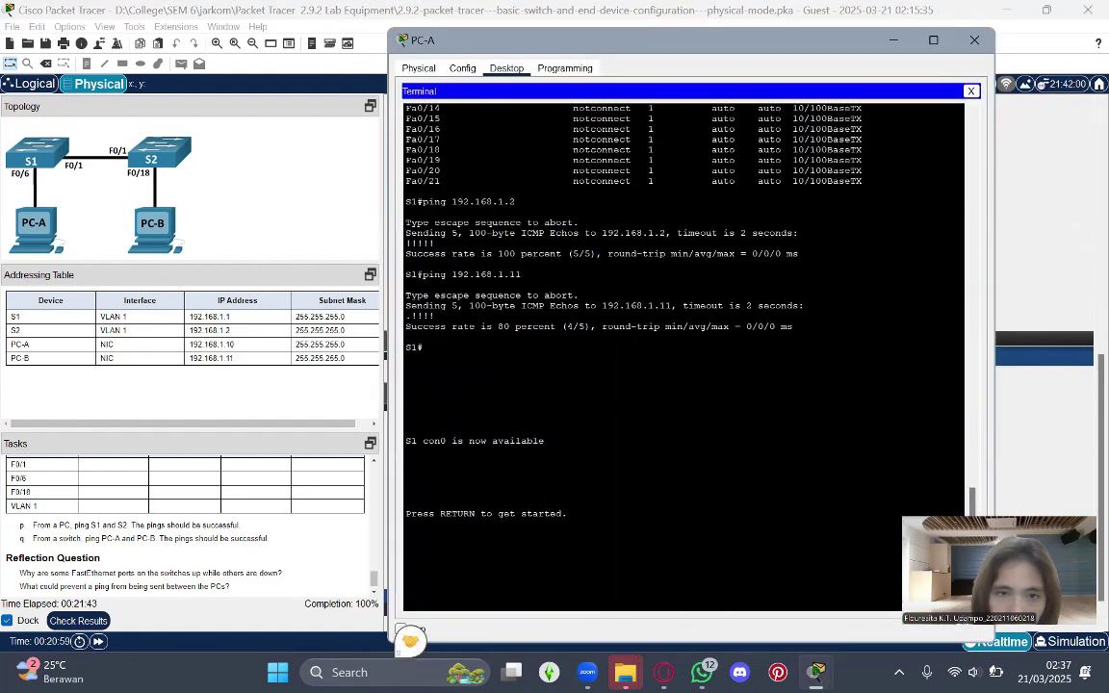
pyautogui.scroll(1, 684, 346)
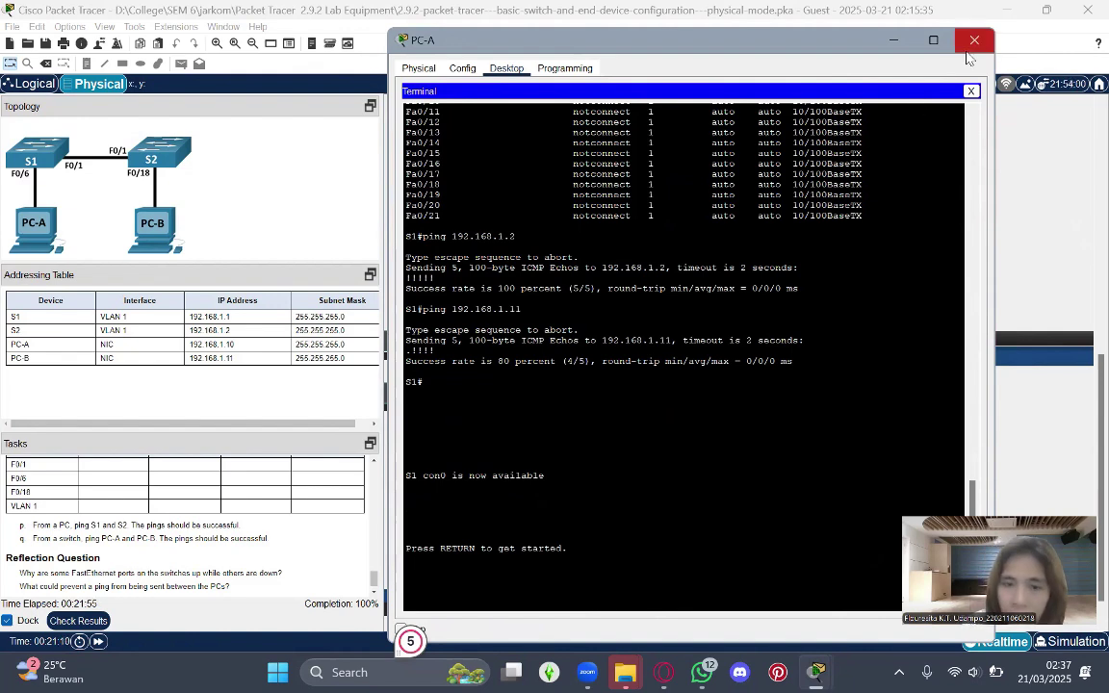
pyautogui.scroll(-2, 683, 356)
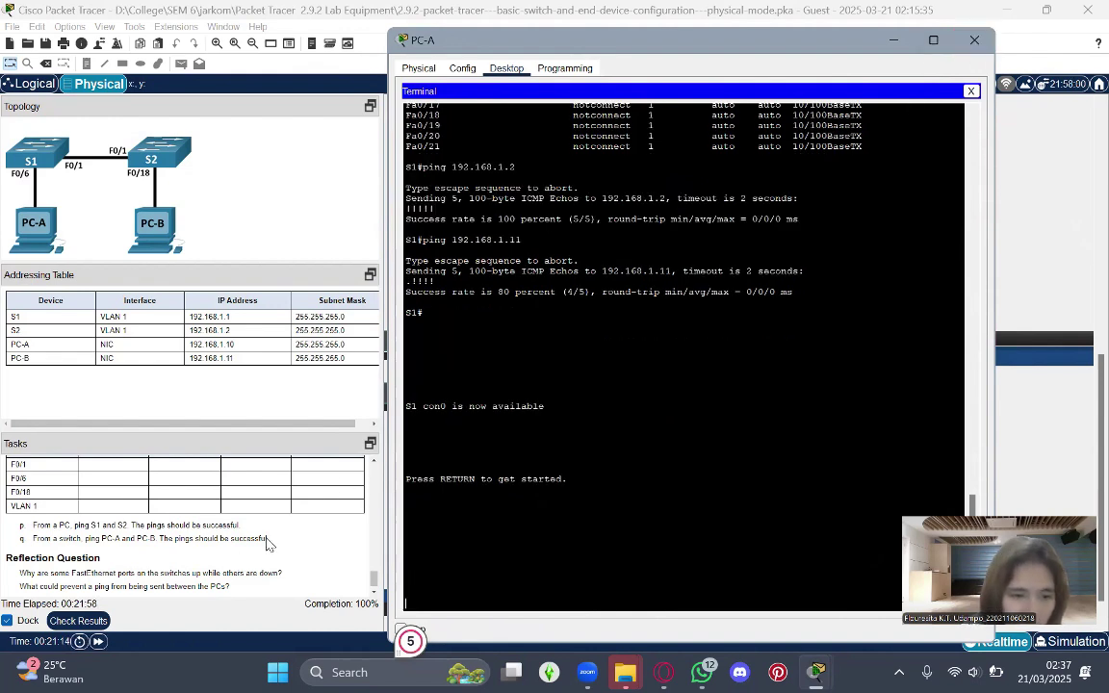
pyautogui.scroll(-1, 287, 528)
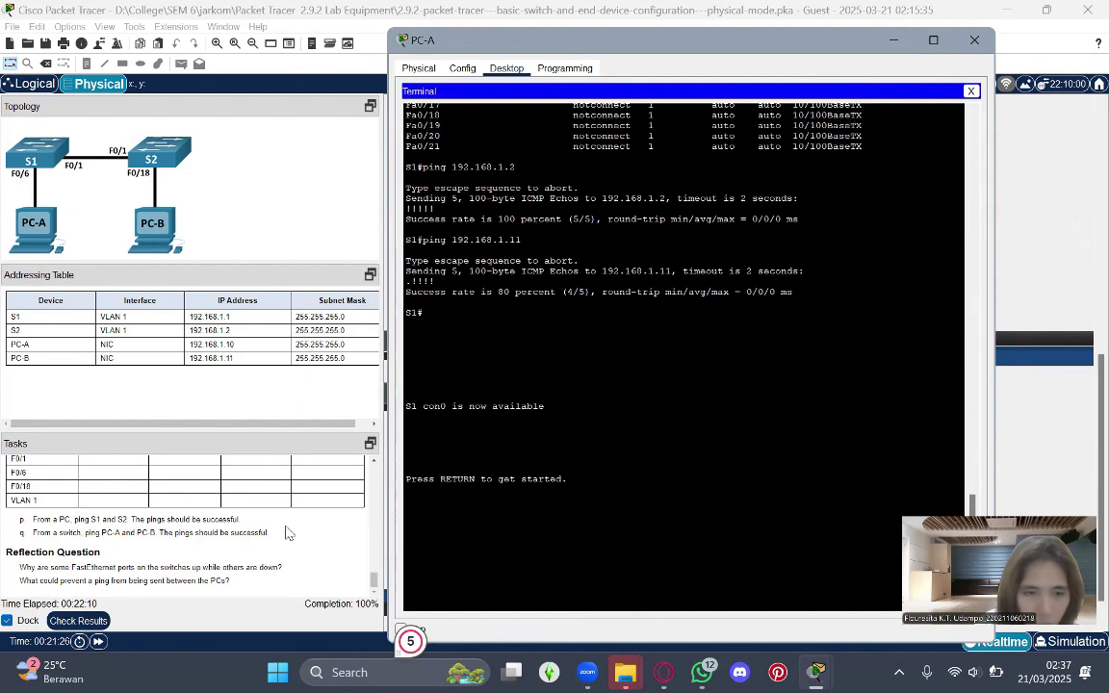
pyautogui.click(286, 532)
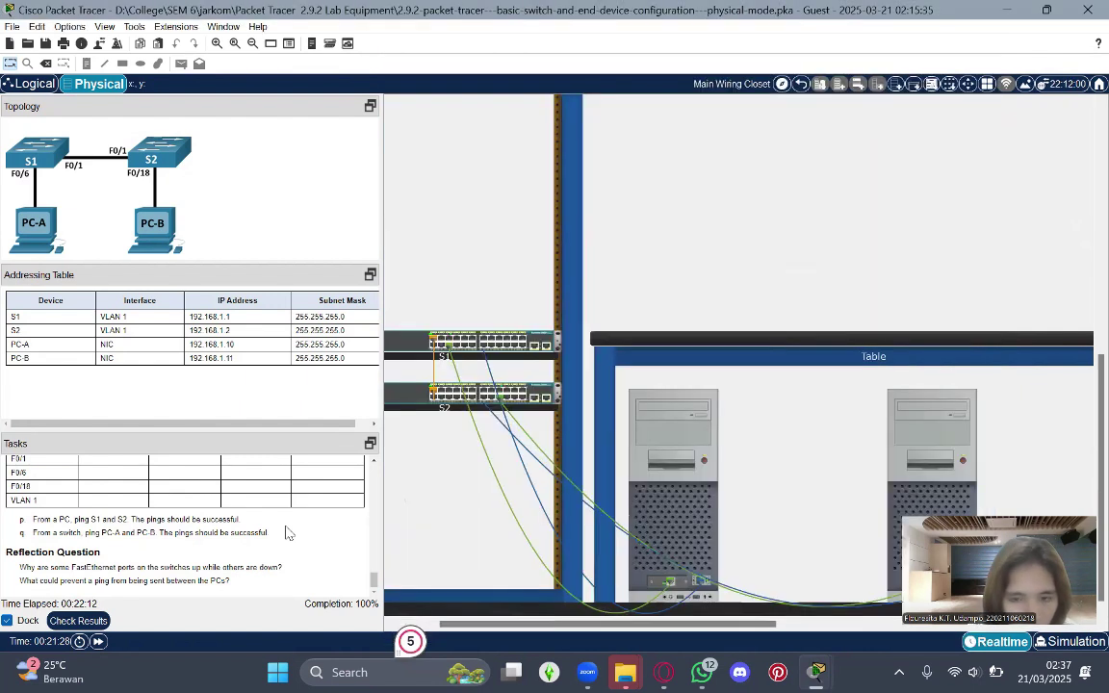